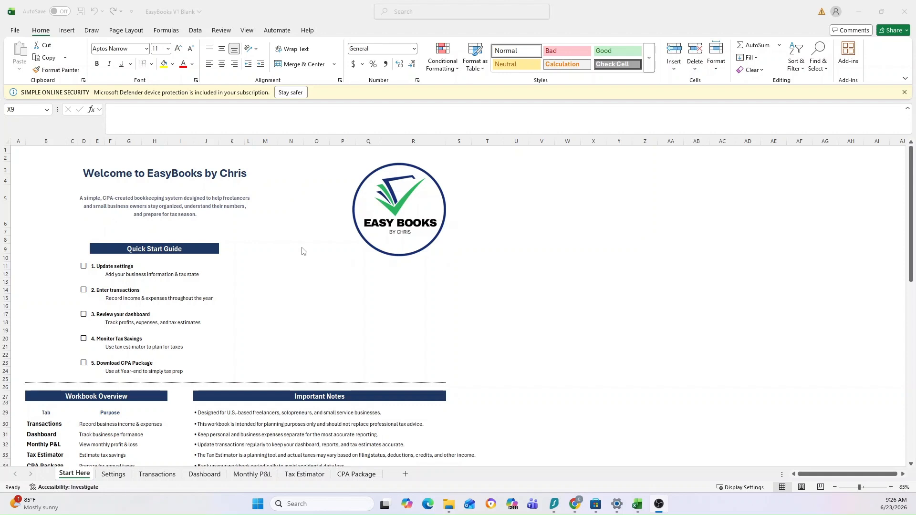
Look over the Limited Sample Transactions workbook and return to the EasyBooks V1 Blank workbook.
{"action": "left_click", "coordinate": [338, 323]}
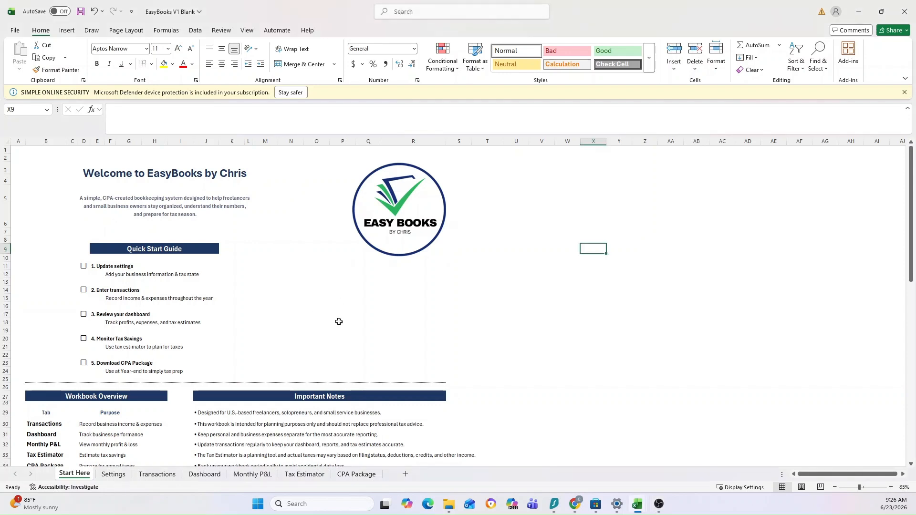
{"action": "left_click", "coordinate": [334, 217]}
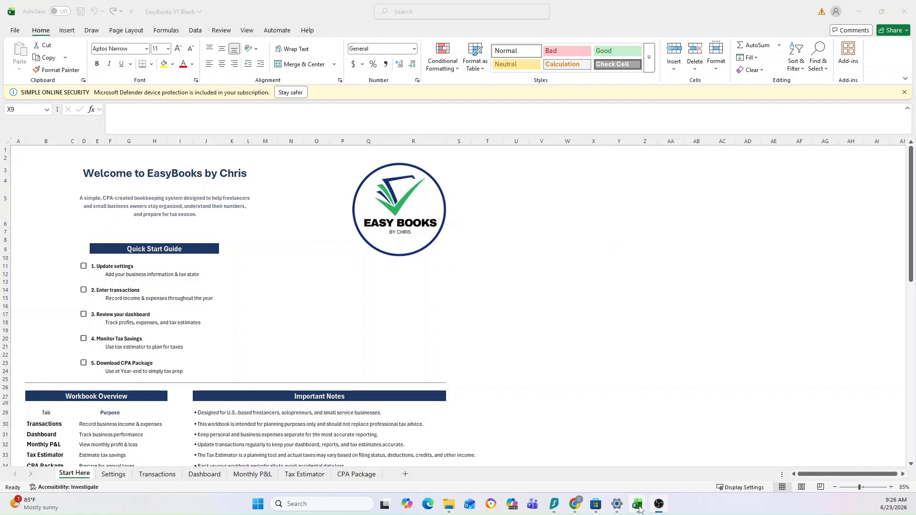
{"action": "mouse_move", "coordinate": [640, 505]}
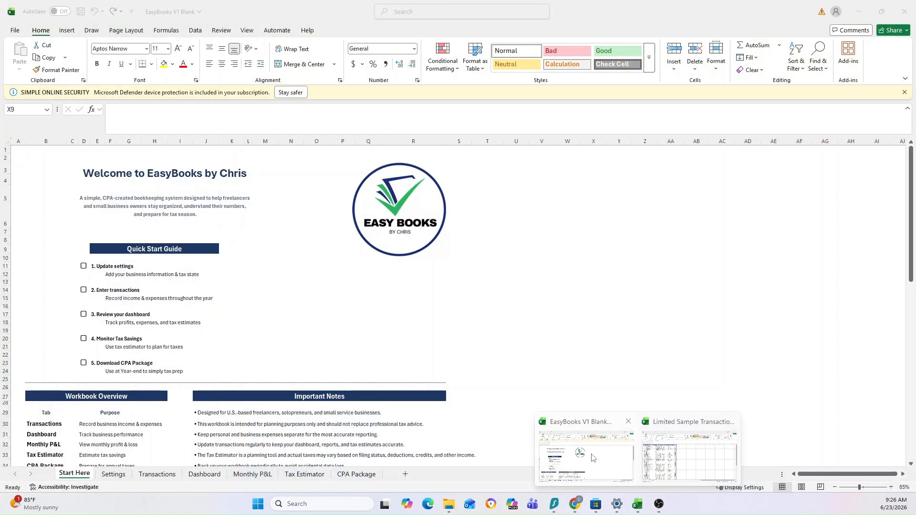
{"action": "left_click", "coordinate": [673, 455]}
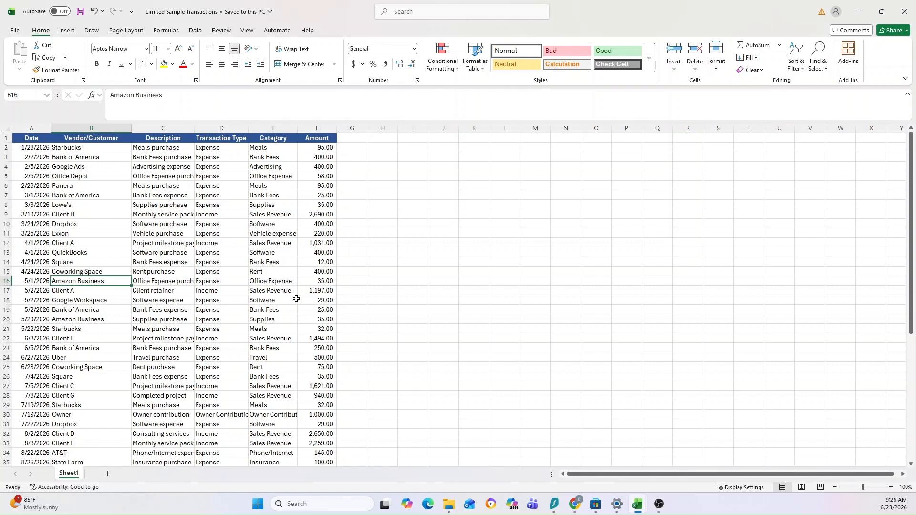
{"action": "left_click", "coordinate": [366, 293]}
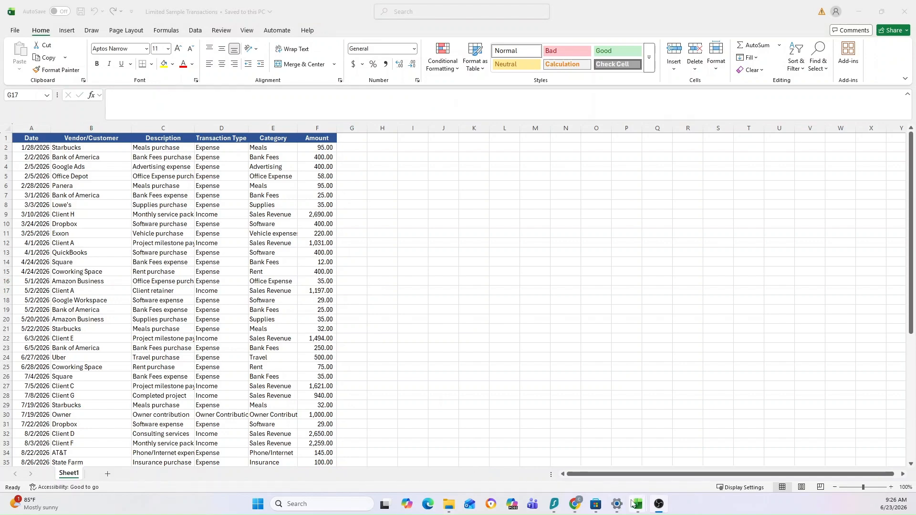
{"action": "mouse_move", "coordinate": [637, 503]}
{"action": "left_click", "coordinate": [600, 461]}
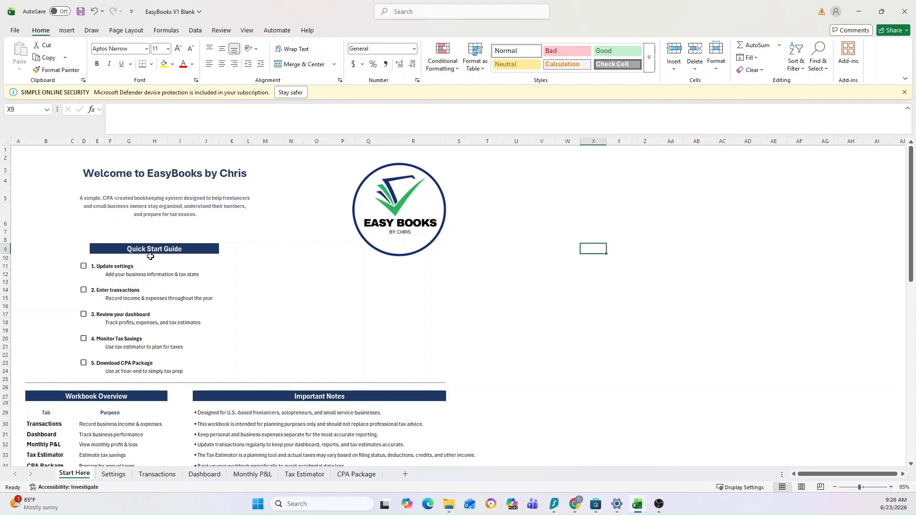
Look over the Settings, Start Here and Transactions sheets, and inspect the formula behind the Transactions title.
{"action": "left_click", "coordinate": [124, 474]}
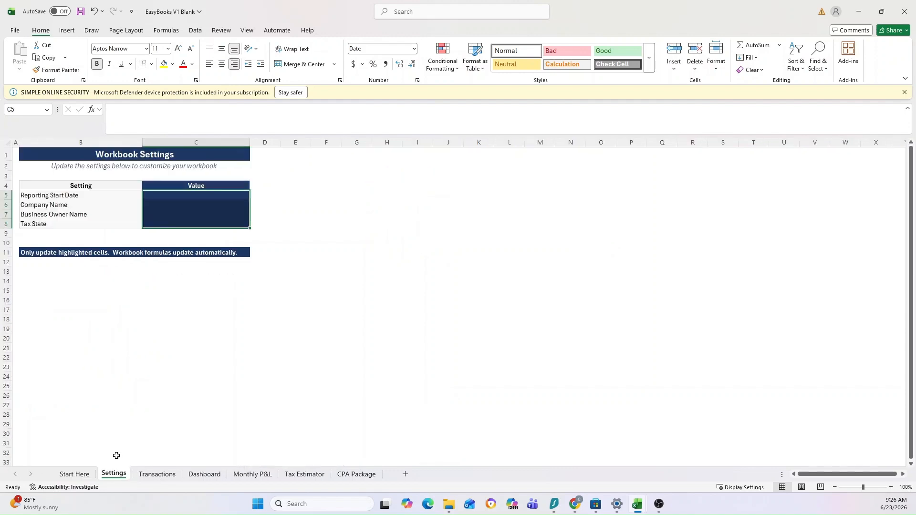
{"action": "left_click", "coordinate": [76, 474]}
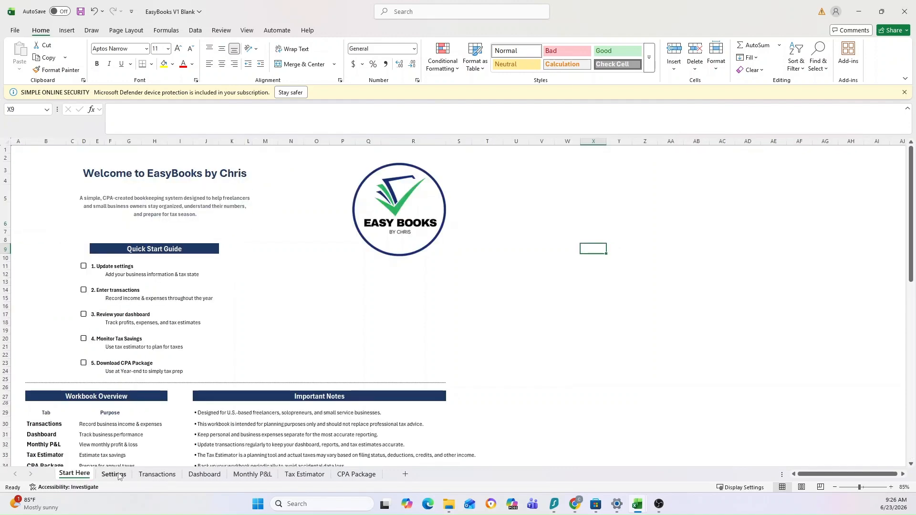
{"action": "left_click", "coordinate": [119, 474]}
{"action": "left_click", "coordinate": [156, 474]}
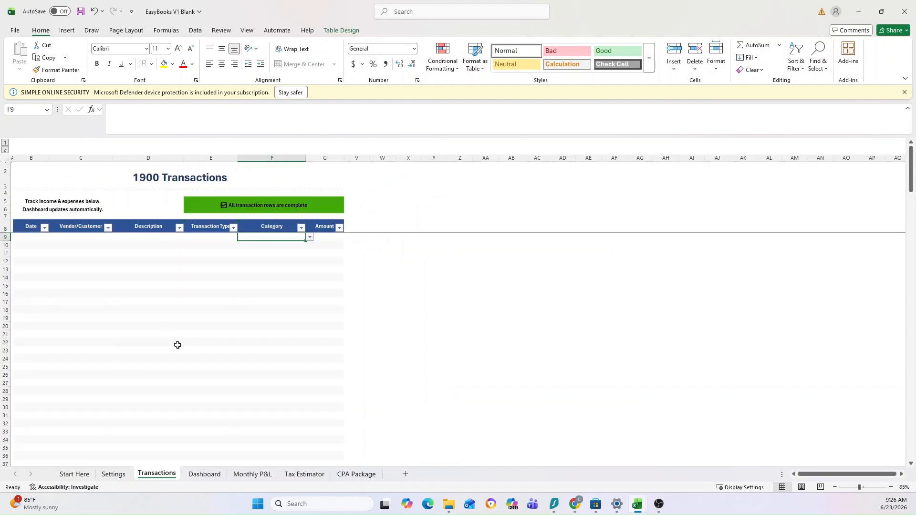
{"action": "left_click", "coordinate": [205, 475]}
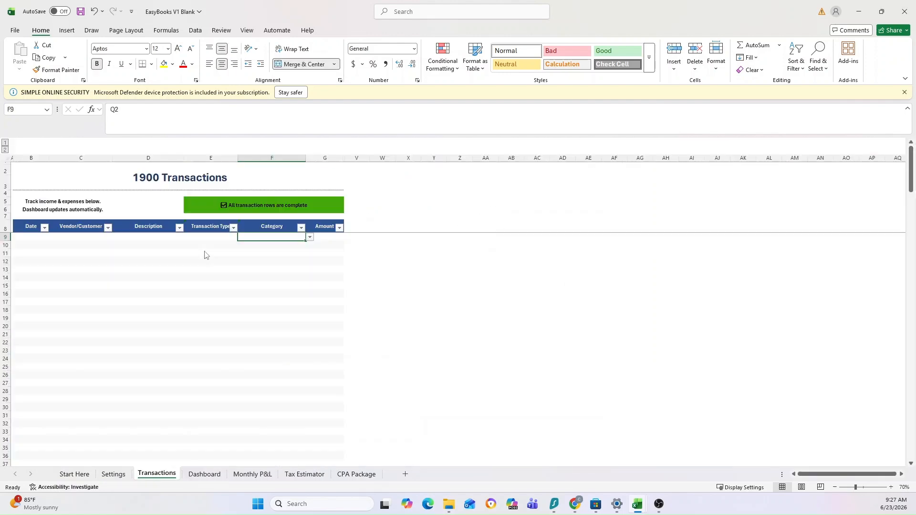
{"action": "left_click", "coordinate": [147, 182]}
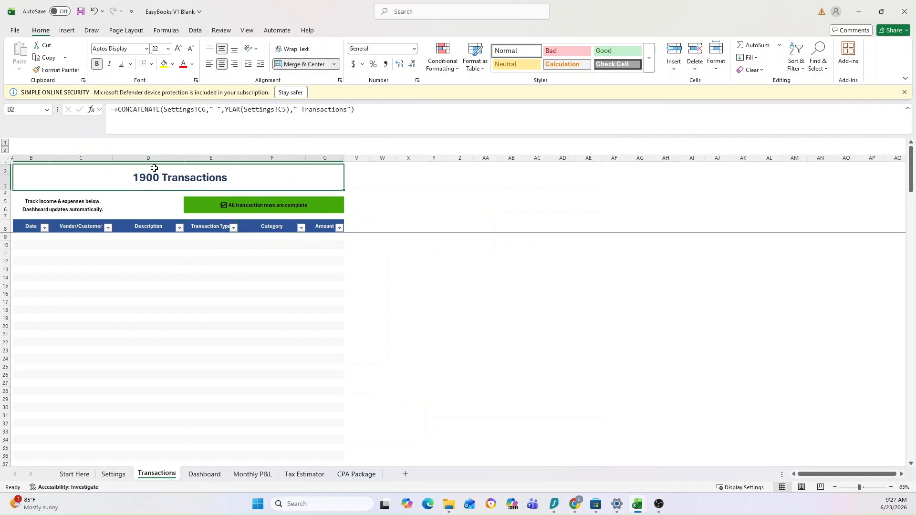
Review the Dashboard, Monthly P&L, Tax Estimator and CPA Package sheets, ending back on Start Here.
{"action": "left_click", "coordinate": [206, 474]}
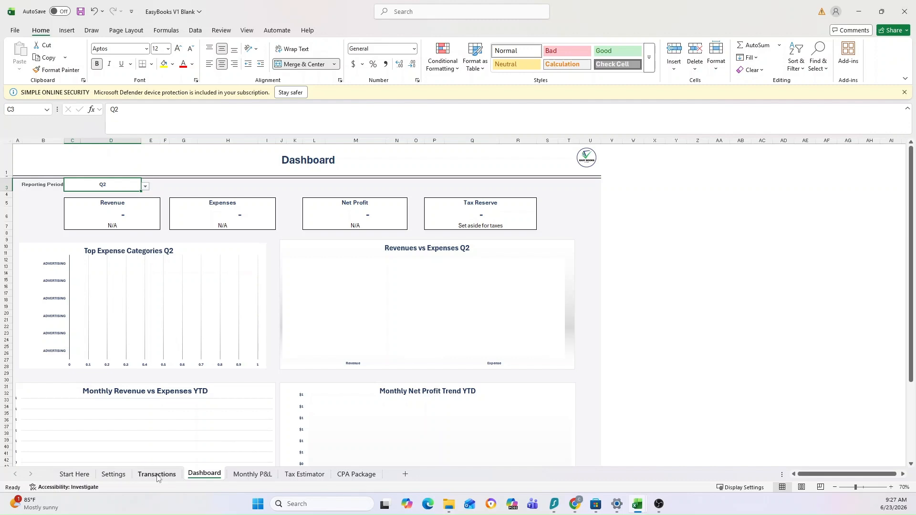
{"action": "scroll", "coordinate": [269, 344], "scroll_direction": "down", "scroll_amount": 1}
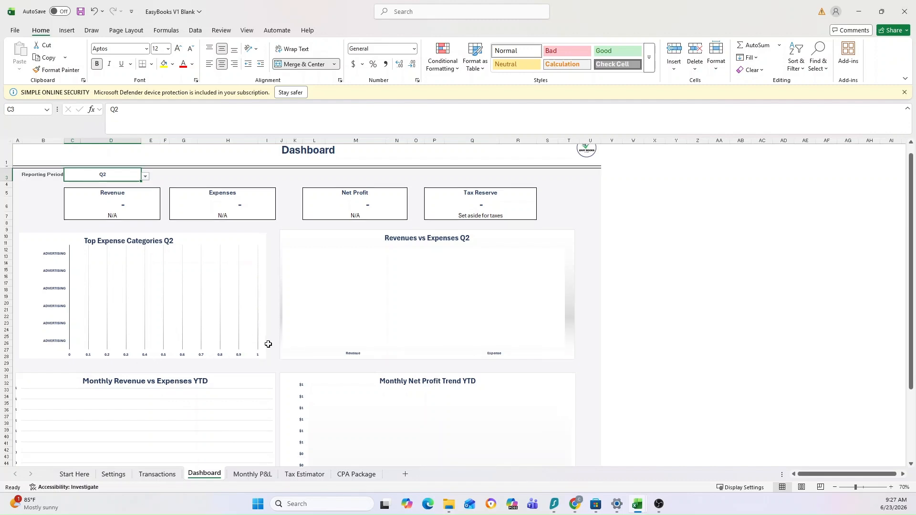
{"action": "scroll", "coordinate": [269, 344], "scroll_direction": "up", "scroll_amount": 1}
{"action": "left_click", "coordinate": [252, 474]}
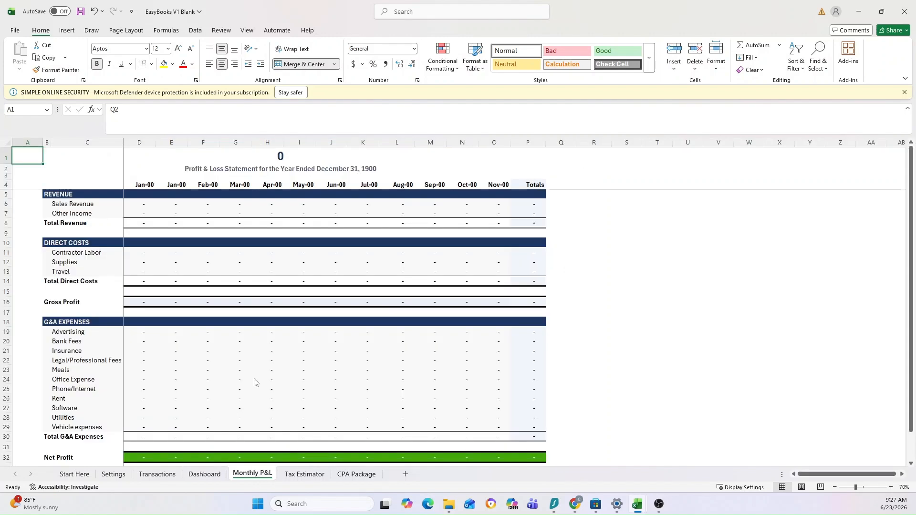
{"action": "scroll", "coordinate": [294, 419], "scroll_direction": "down", "scroll_amount": 1}
{"action": "left_click", "coordinate": [304, 474]}
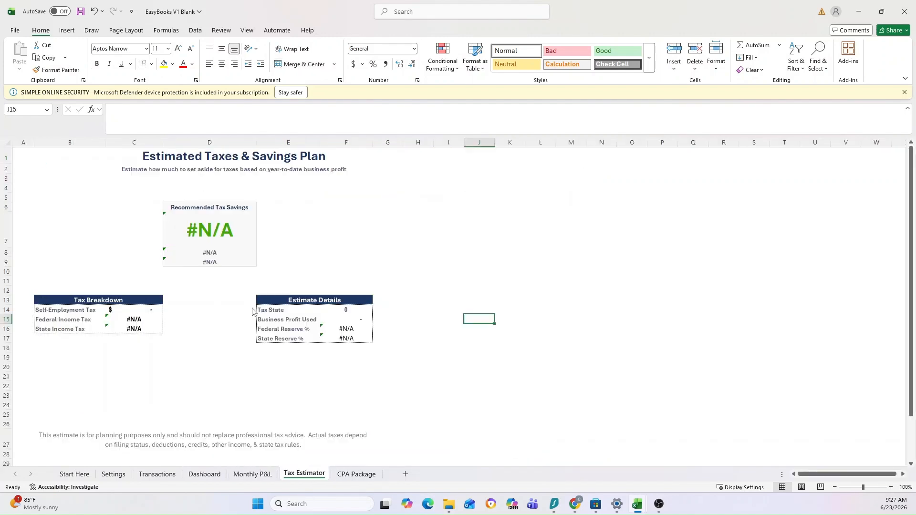
{"action": "left_click", "coordinate": [351, 473]}
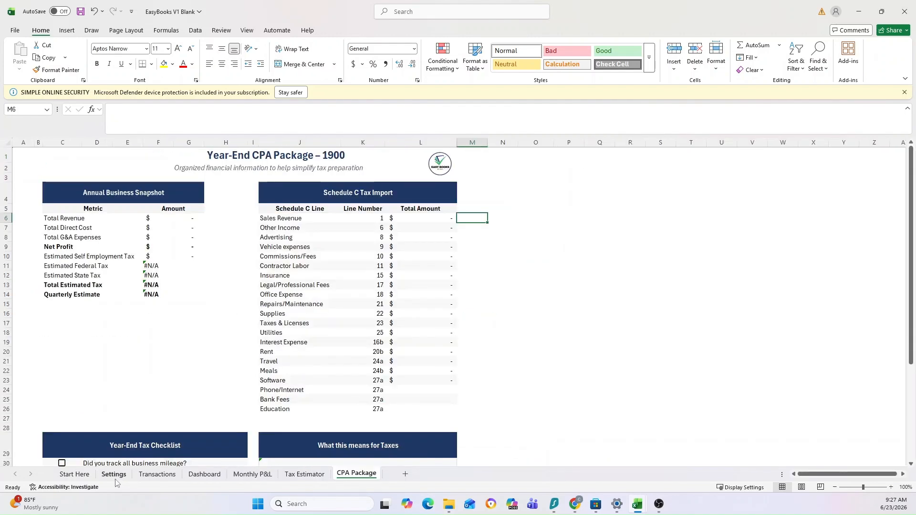
{"action": "left_click", "coordinate": [74, 473]}
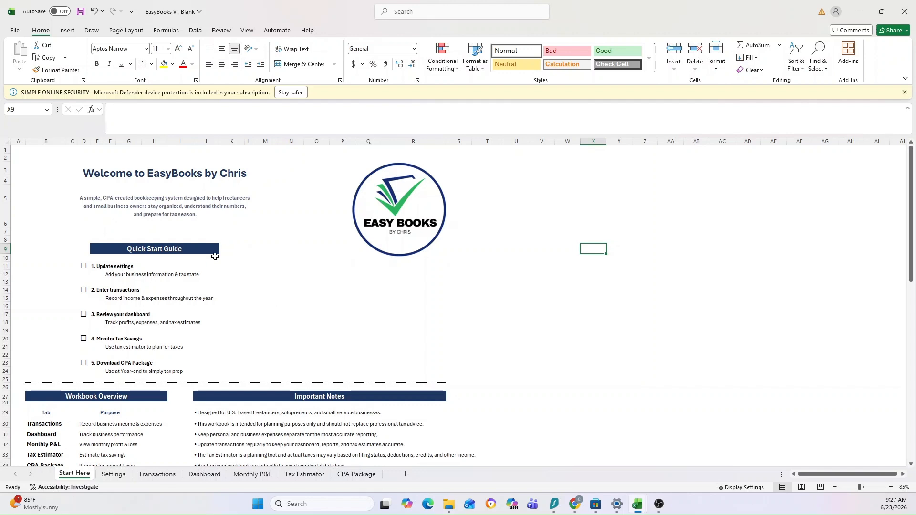
Set the Reporting Start Date on the Settings sheet to 1/1/2026 and check the Monthly P&L dates.
{"action": "left_click", "coordinate": [110, 476]}
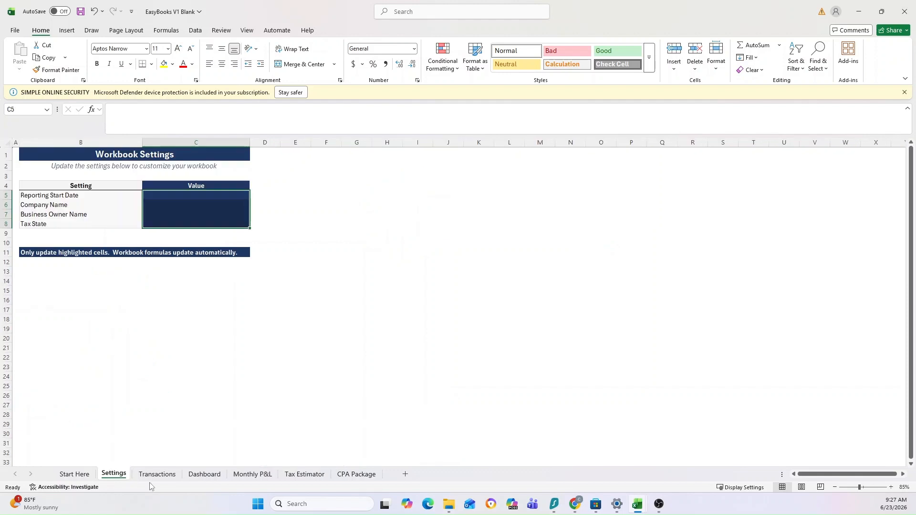
{"action": "left_click", "coordinate": [56, 254]}
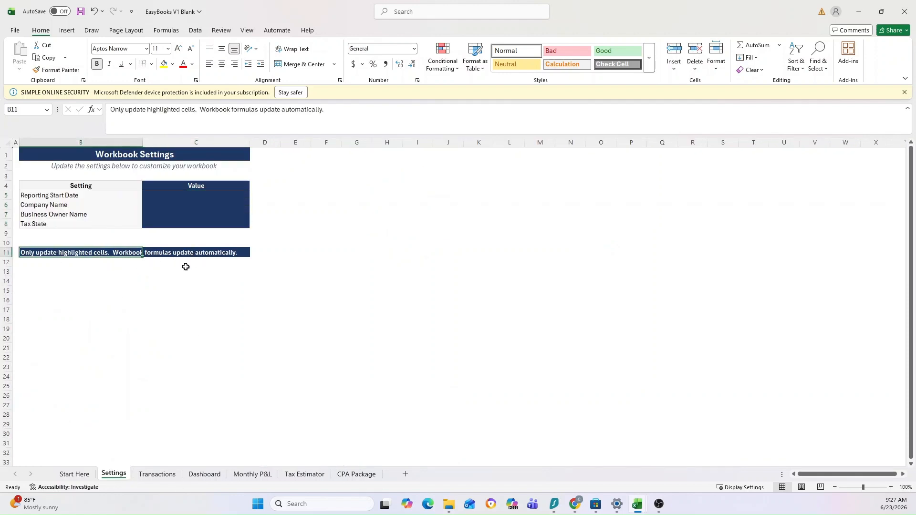
{"action": "left_click", "coordinate": [154, 192]}
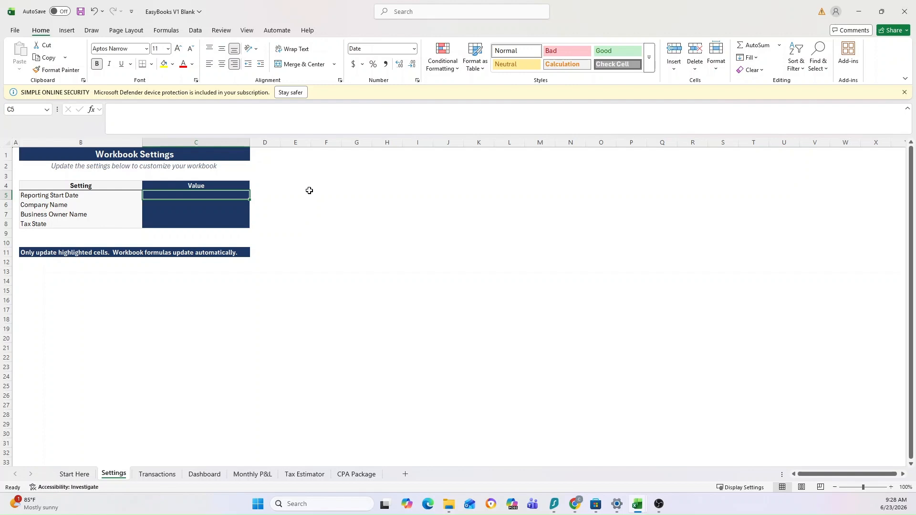
{"action": "type", "text": "1/"}
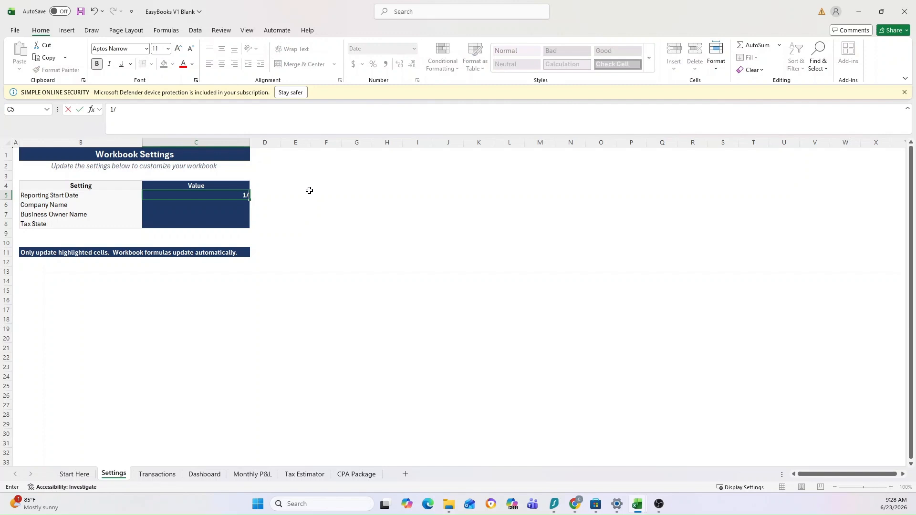
{"action": "type", "text": "1/2026"}
{"action": "key", "text": "Return"}
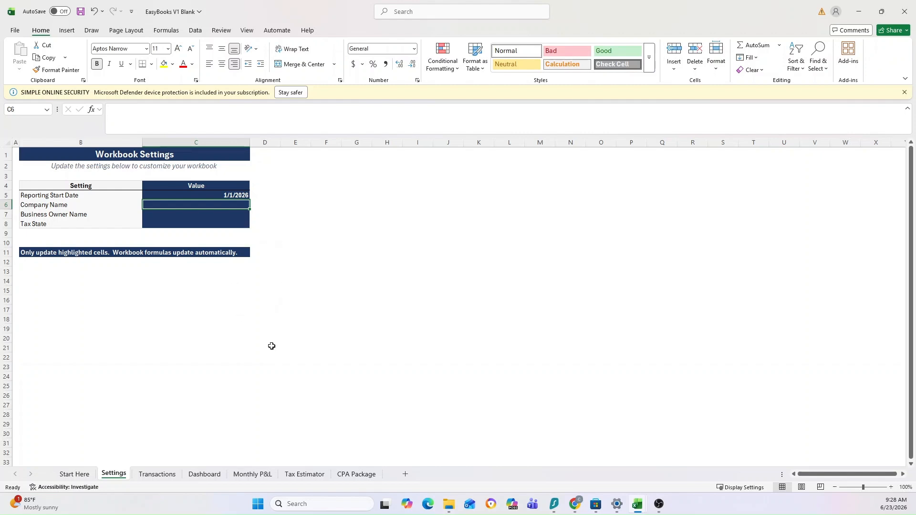
{"action": "left_click", "coordinate": [256, 477]}
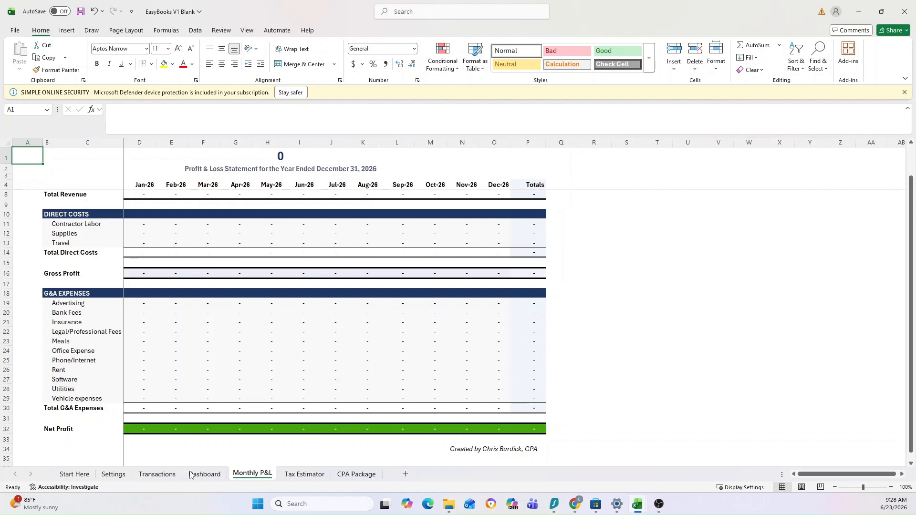
Set the Company Name on the Settings sheet to EasyBook by Chris and check the Monthly P&L and Dashboard titles.
{"action": "left_click", "coordinate": [114, 474]}
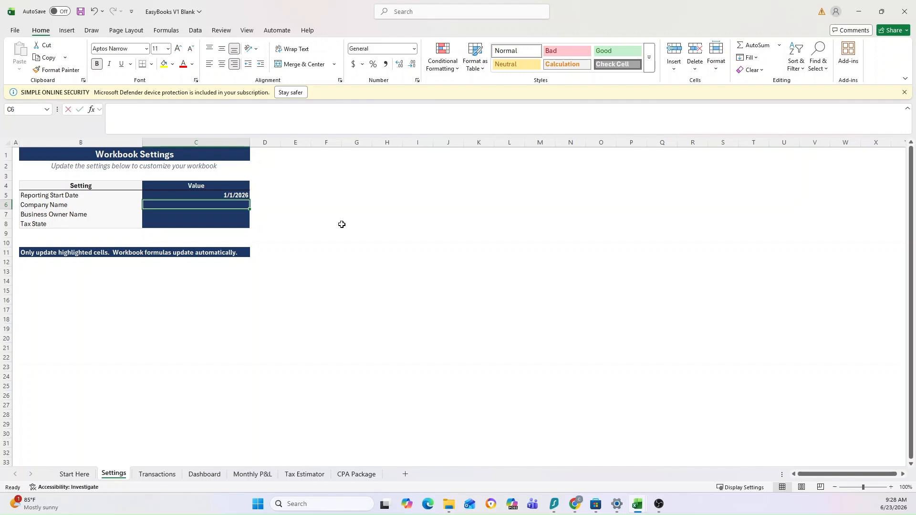
{"action": "type", "text": "Easy"}
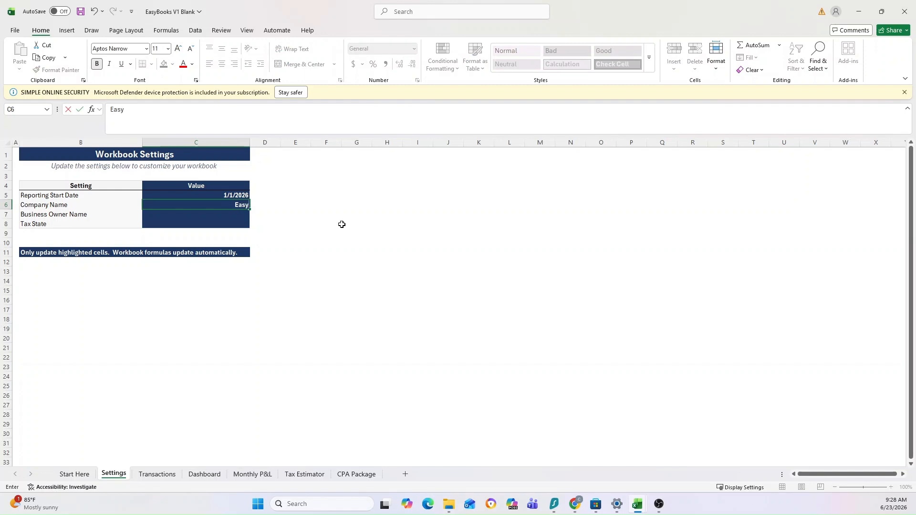
{"action": "type", "text": "Book by Chris"}
{"action": "key", "text": "Return"}
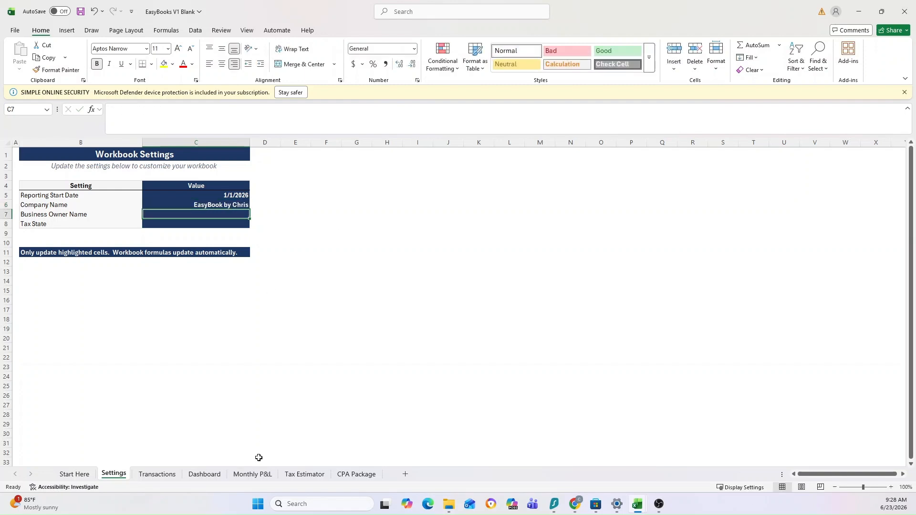
{"action": "left_click", "coordinate": [253, 474]}
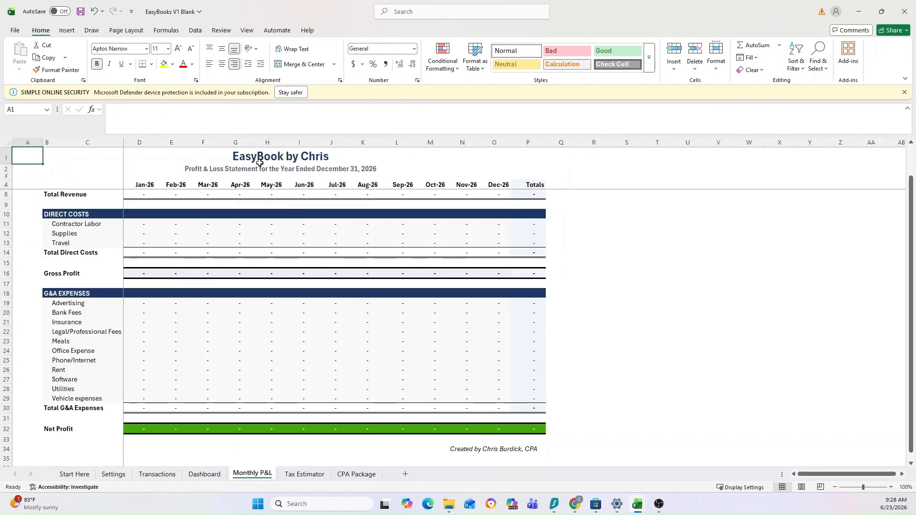
{"action": "left_click", "coordinate": [195, 475]}
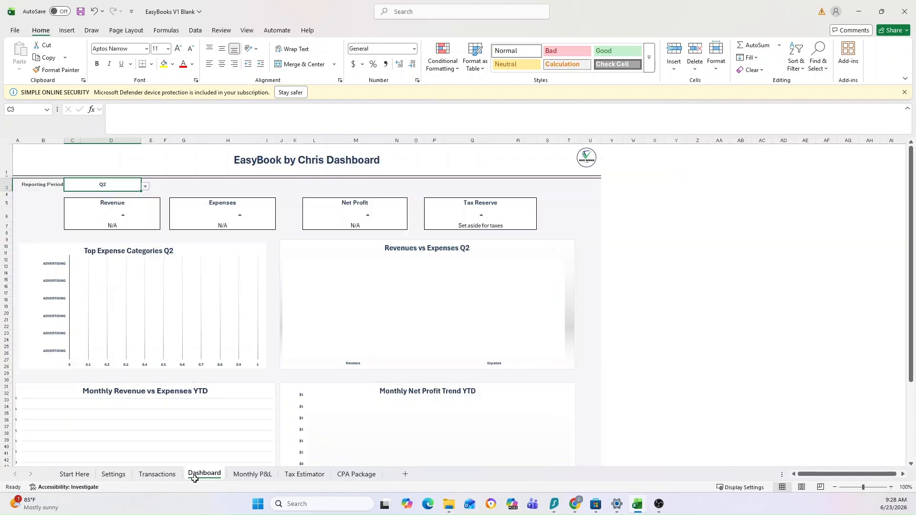
Enter the owner's full name as the Business Owner Name on the Settings sheet.
{"action": "left_click", "coordinate": [114, 475]}
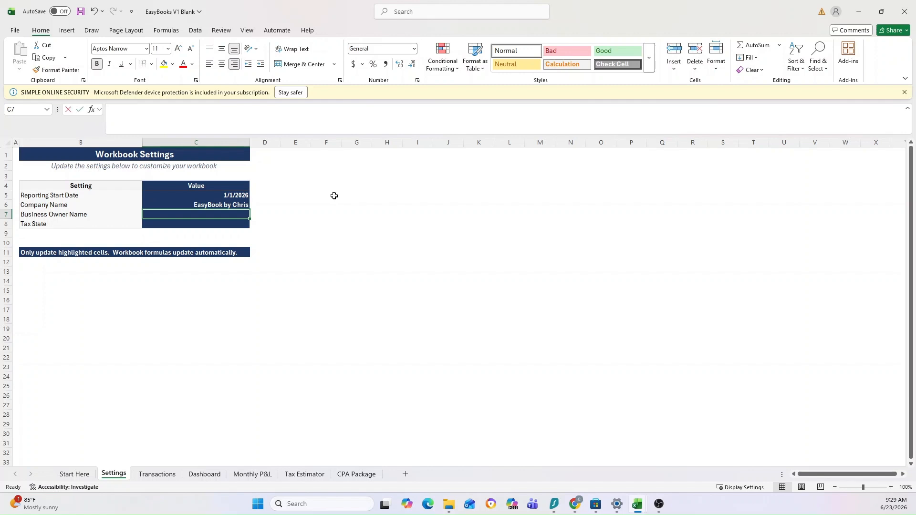
{"action": "type", "text": "Chis"}
{"action": "key", "text": "BackSpace"}
{"action": "key", "text": "BackSpace"}
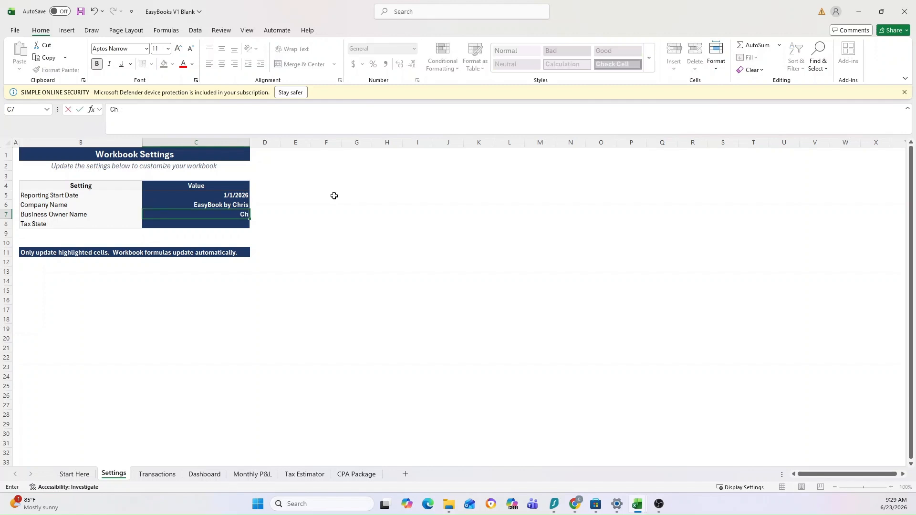
{"action": "type", "text": "ris Burdick"}
{"action": "key", "text": "Return"}
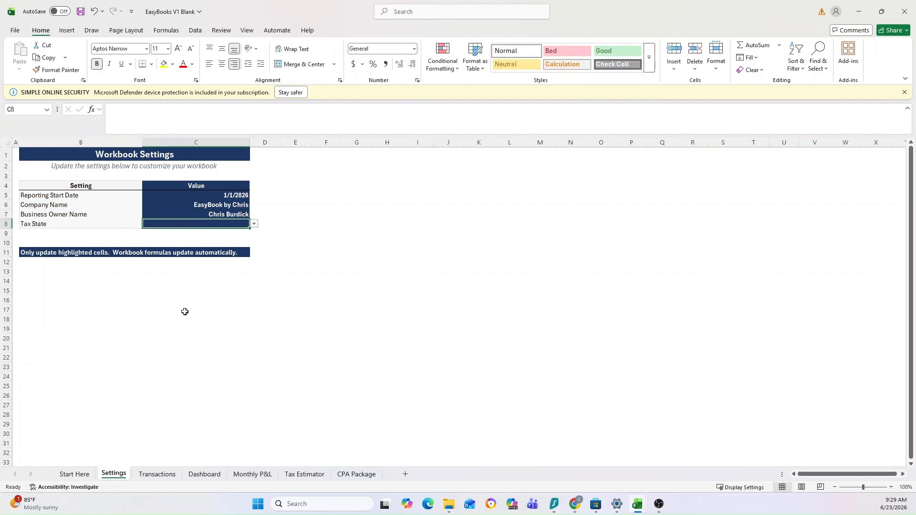
Browse the states offered for the Tax State setting and close the list without choosing one.
{"action": "left_click", "coordinate": [255, 225]}
{"action": "scroll", "coordinate": [228, 273], "scroll_direction": "down", "scroll_amount": 2}
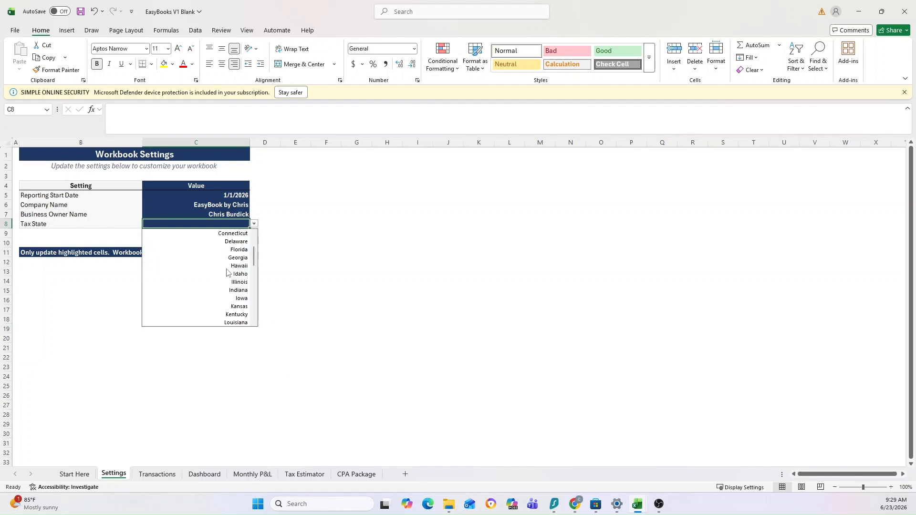
{"action": "scroll", "coordinate": [227, 272], "scroll_direction": "down", "scroll_amount": 7}
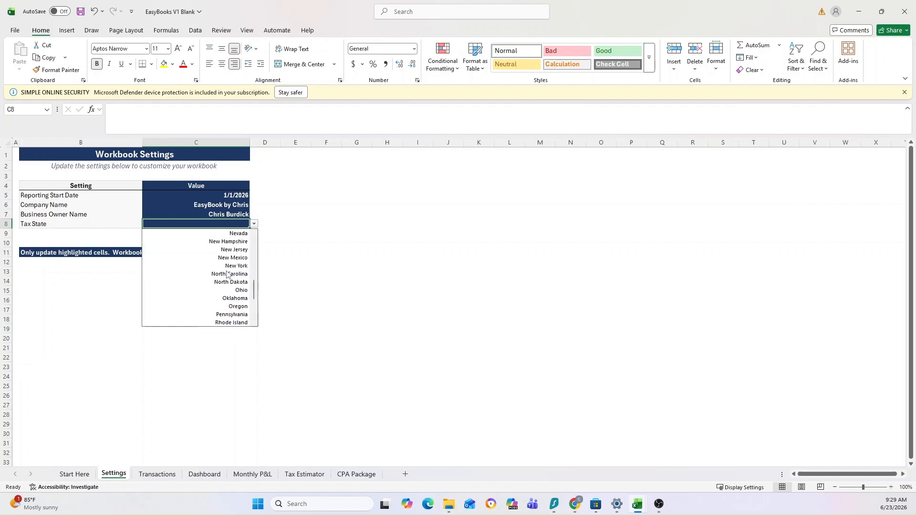
{"action": "scroll", "coordinate": [227, 274], "scroll_direction": "up", "scroll_amount": 9}
{"action": "left_click", "coordinate": [302, 222]}
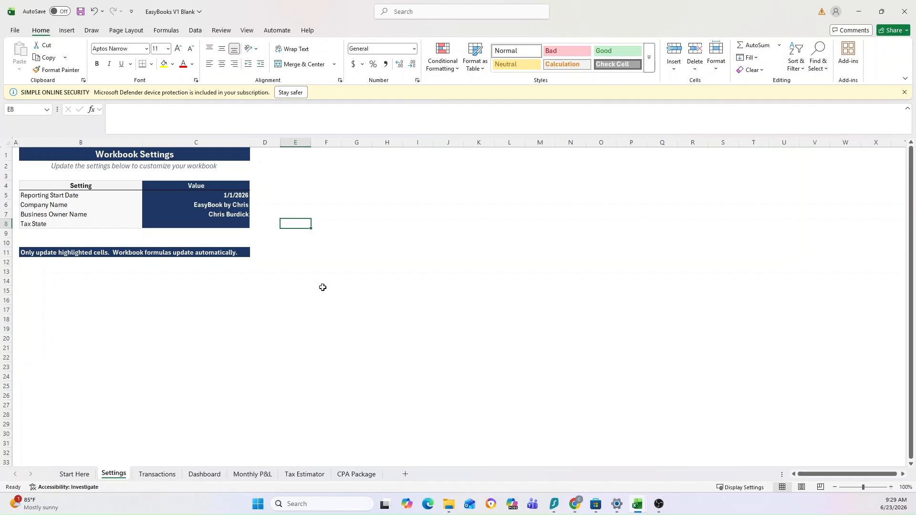
Set the Tax State on the Settings sheet to Florida and check the State Reserve % on the Tax Estimator.
{"action": "left_click", "coordinate": [217, 223]}
{"action": "left_click", "coordinate": [254, 224]}
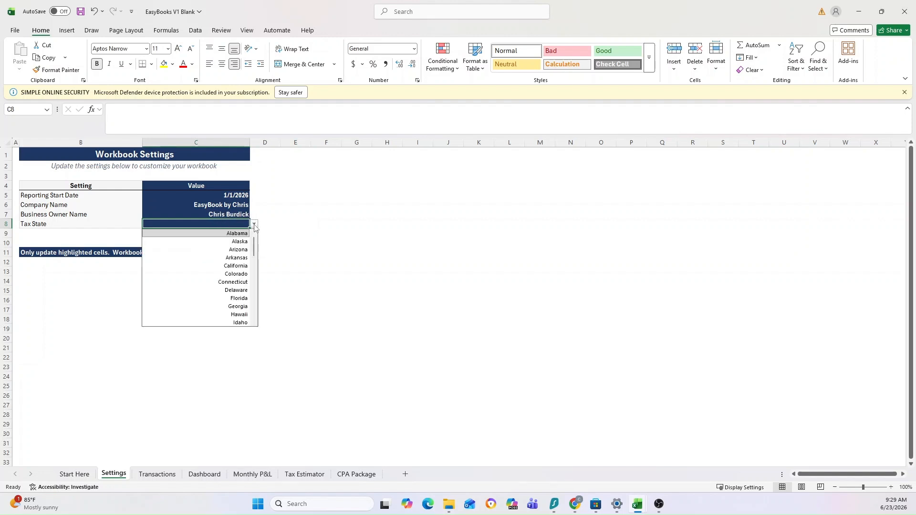
{"action": "left_click", "coordinate": [237, 298]}
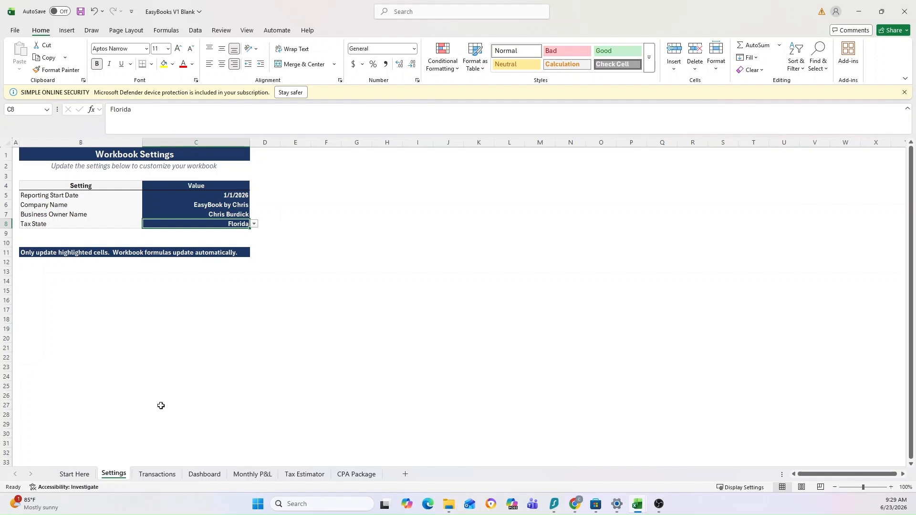
{"action": "left_click", "coordinate": [301, 474]}
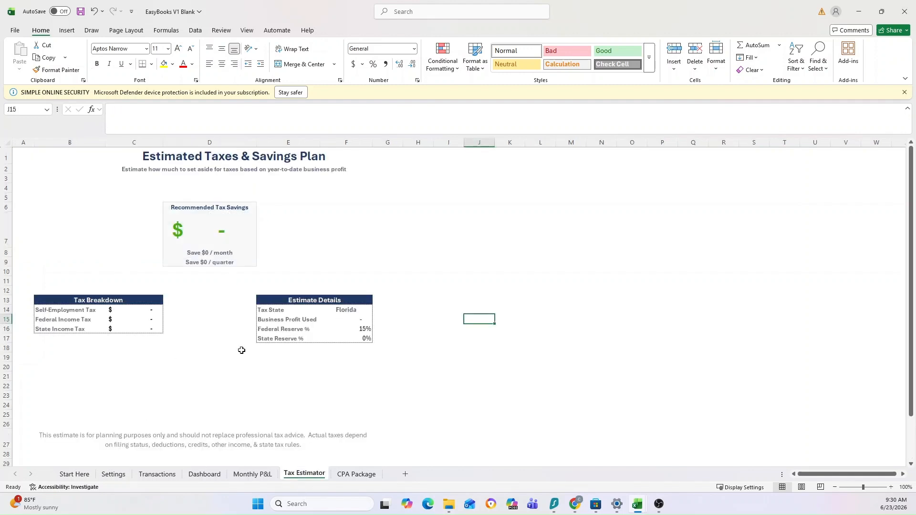
{"action": "left_click", "coordinate": [355, 338]}
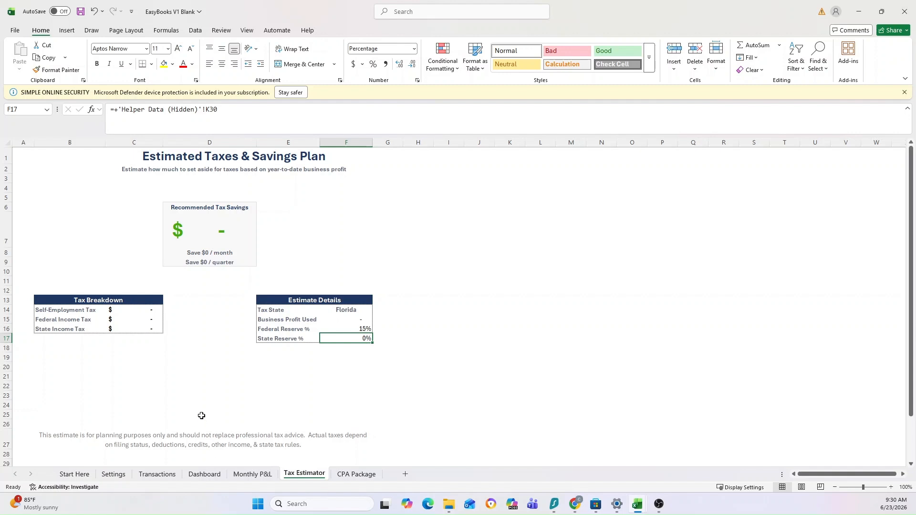
Set the Tax State on the Settings sheet to North Carolina and check the State Reserve % on the Tax Estimator.
{"action": "left_click", "coordinate": [170, 472]}
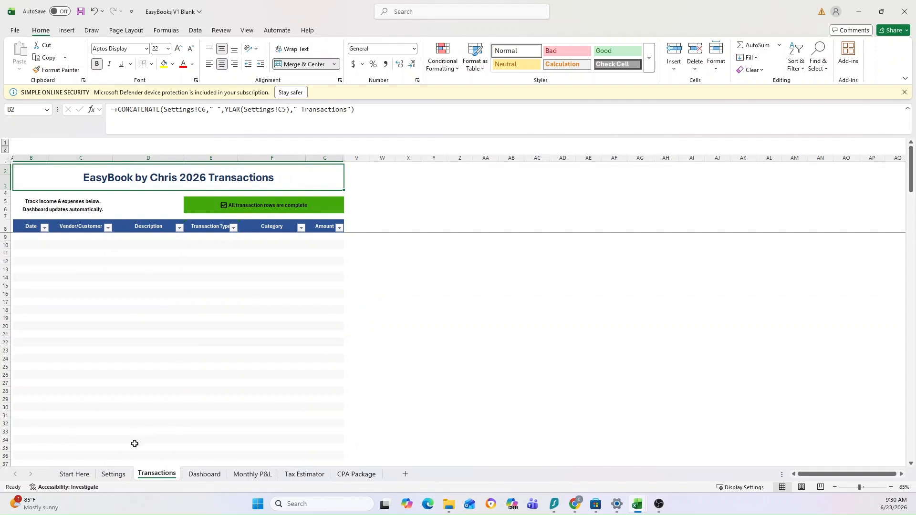
{"action": "left_click", "coordinate": [116, 473]}
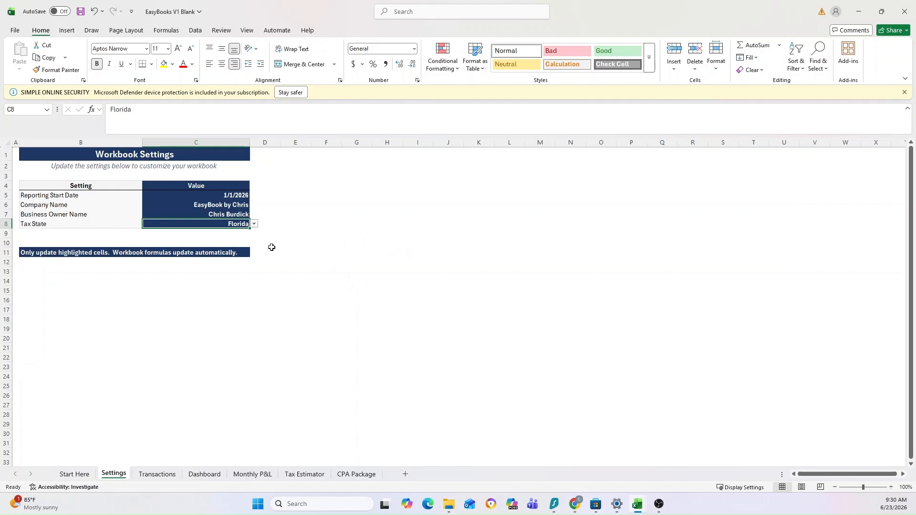
{"action": "left_click", "coordinate": [254, 225]}
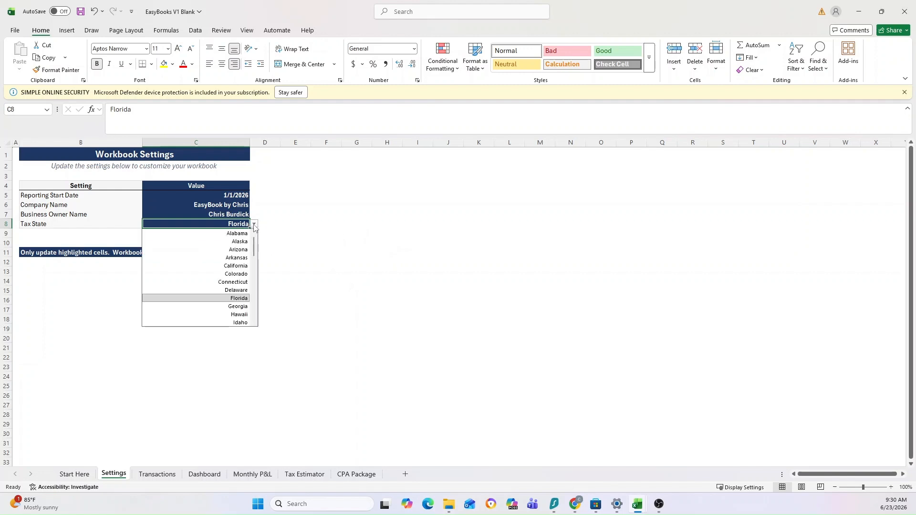
{"action": "scroll", "coordinate": [222, 281], "scroll_direction": "down", "scroll_amount": 5}
{"action": "scroll", "coordinate": [222, 281], "scroll_direction": "down", "scroll_amount": 2}
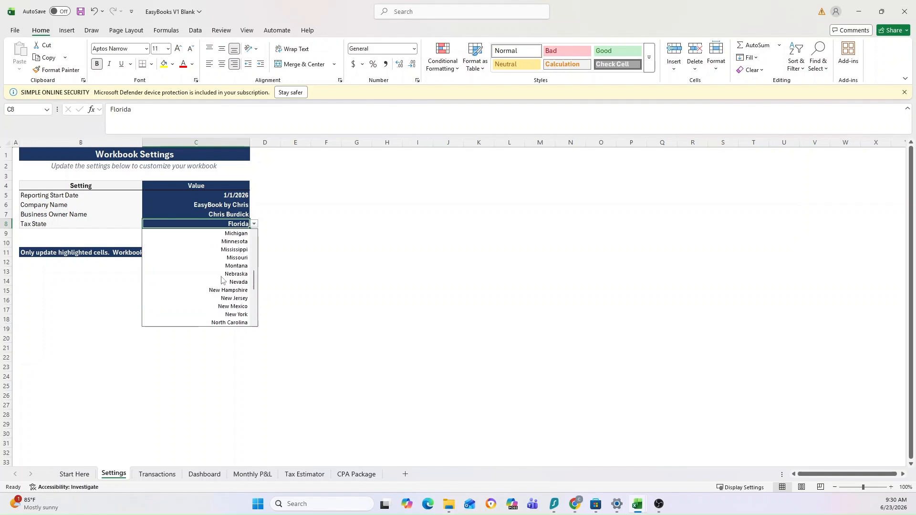
{"action": "left_click", "coordinate": [224, 322]}
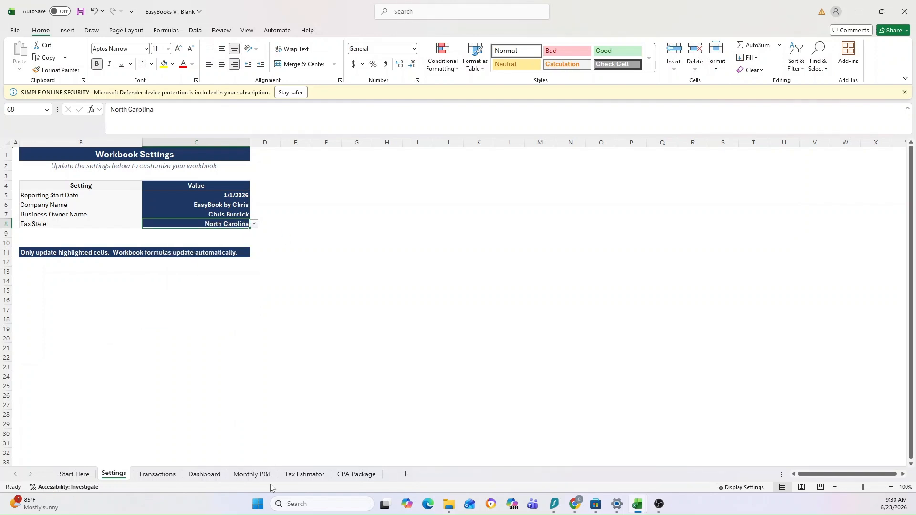
{"action": "left_click", "coordinate": [298, 474]}
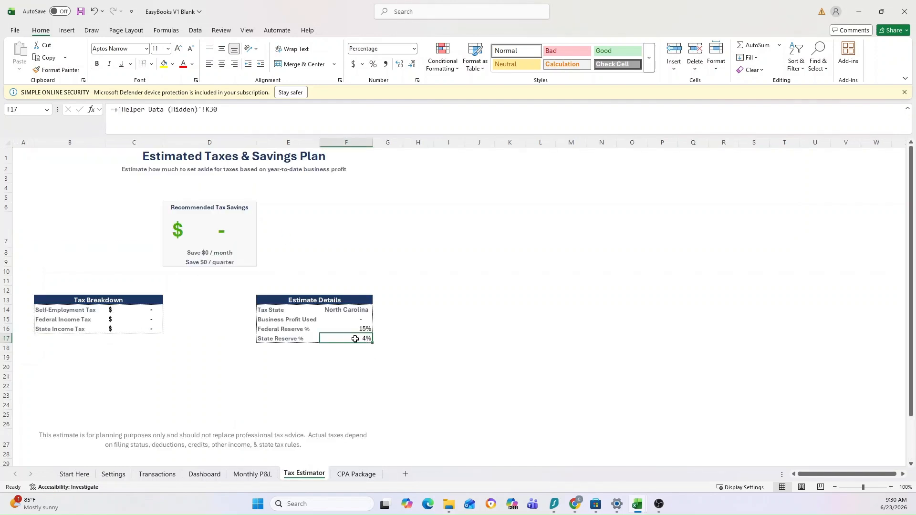
{"action": "left_click", "coordinate": [122, 474]}
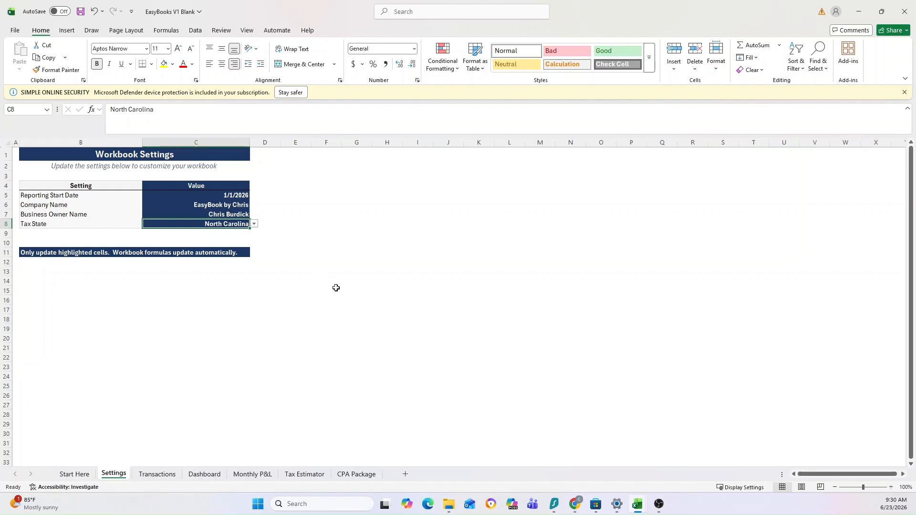
{"action": "left_click", "coordinate": [241, 358]}
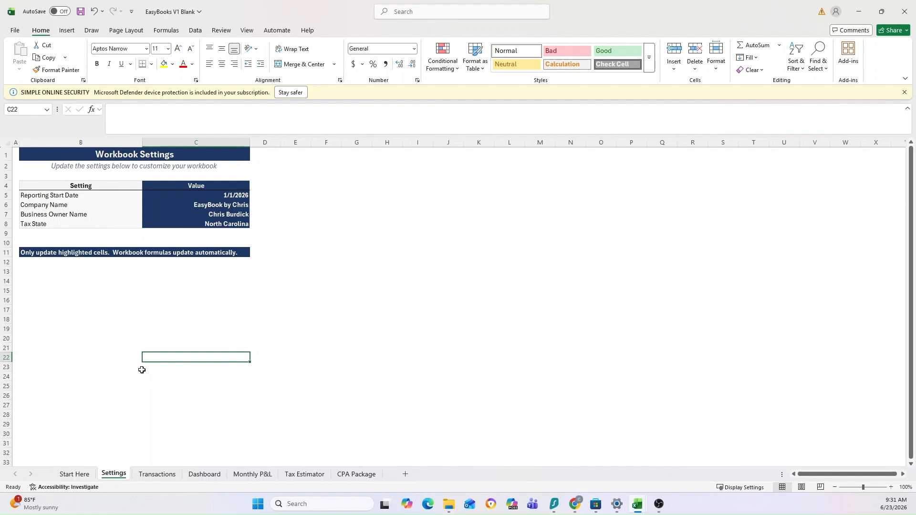
Mark the Update settings item as complete in the Quick Start Guide on the Start Here sheet.
{"action": "left_click", "coordinate": [164, 473]}
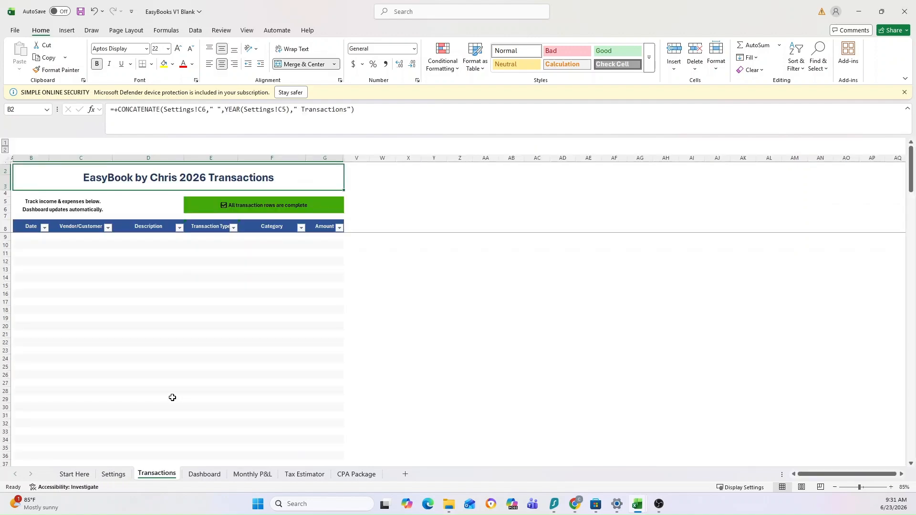
{"action": "left_click", "coordinate": [76, 473]}
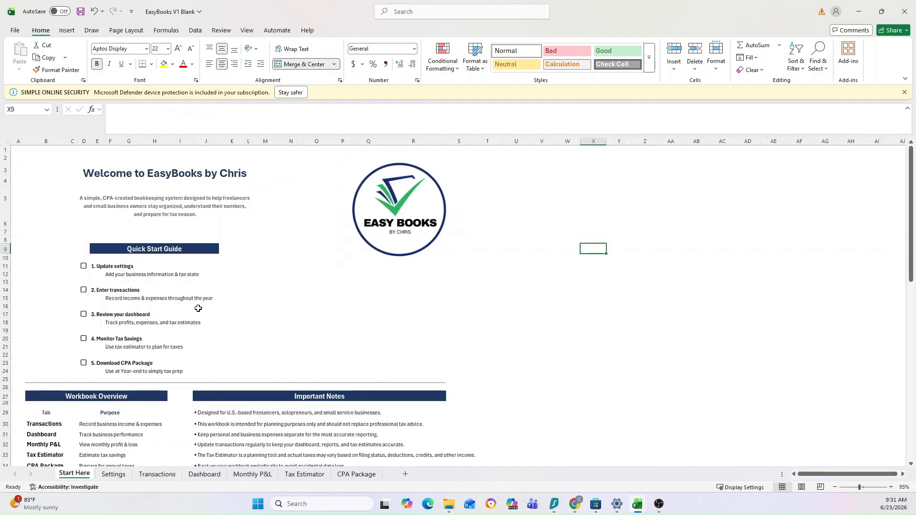
{"action": "left_click", "coordinate": [82, 267]}
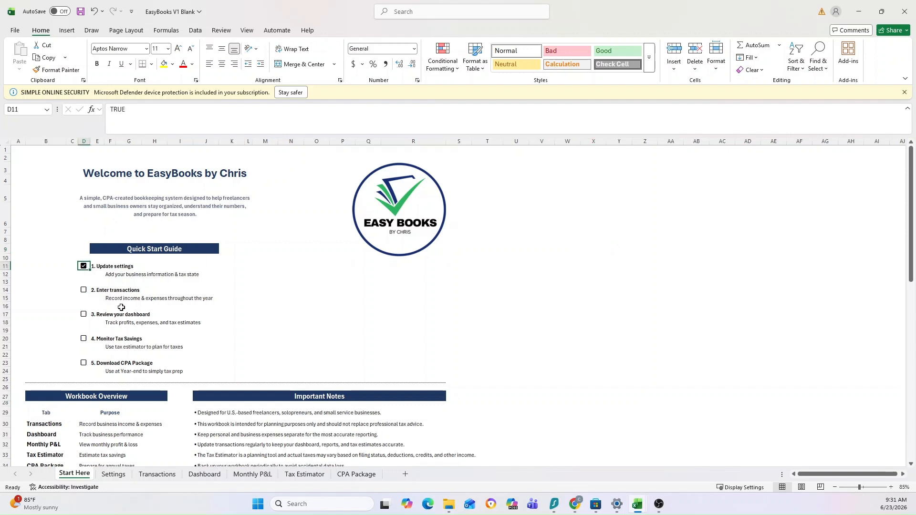
{"action": "left_click", "coordinate": [240, 267]}
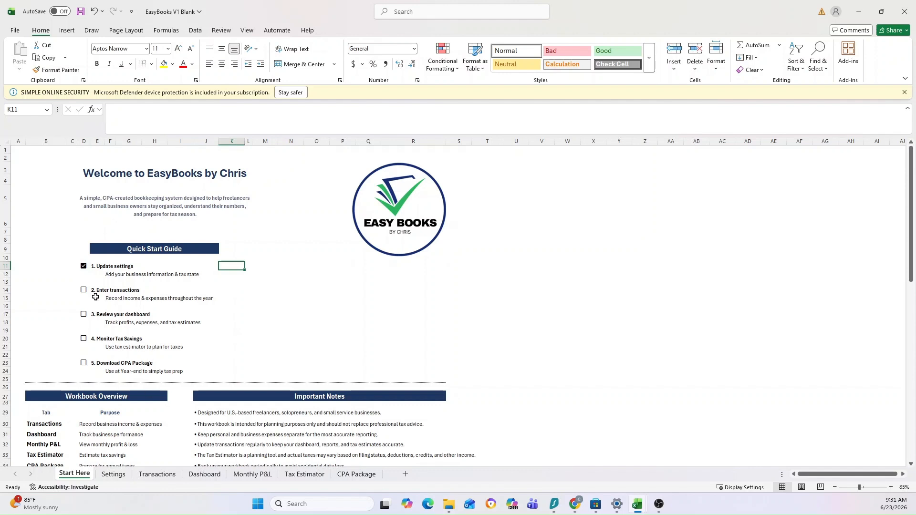
View the empty Transactions sheet, then examine the transaction rows in the Limited Sample Transactions workbook.
{"action": "left_click", "coordinate": [157, 474]}
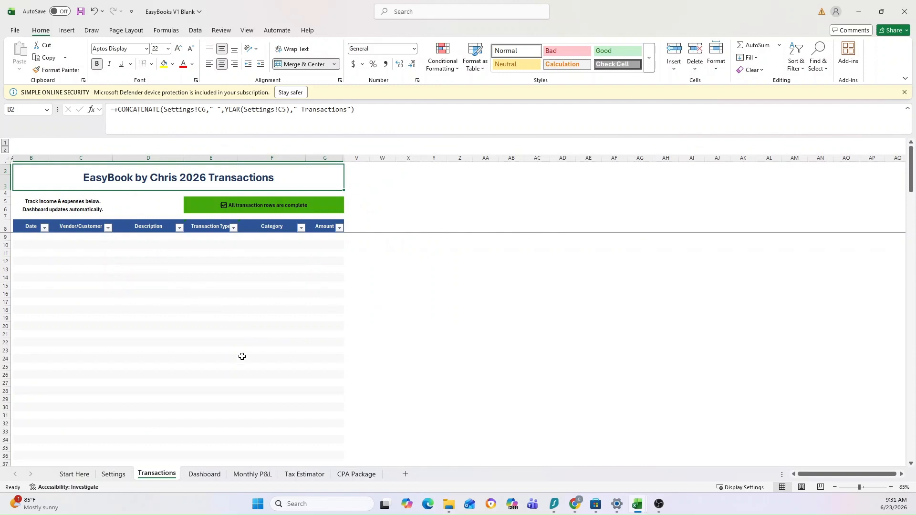
{"action": "left_click", "coordinate": [458, 215]}
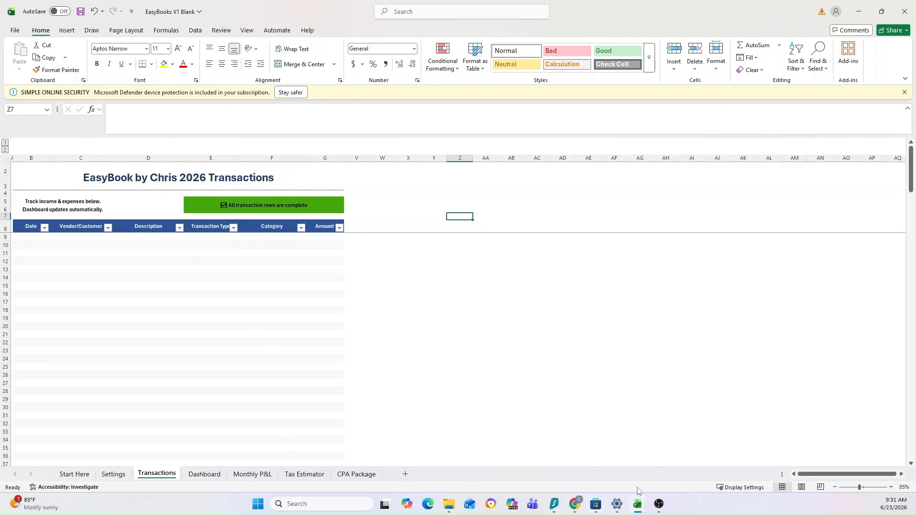
{"action": "mouse_move", "coordinate": [634, 505]}
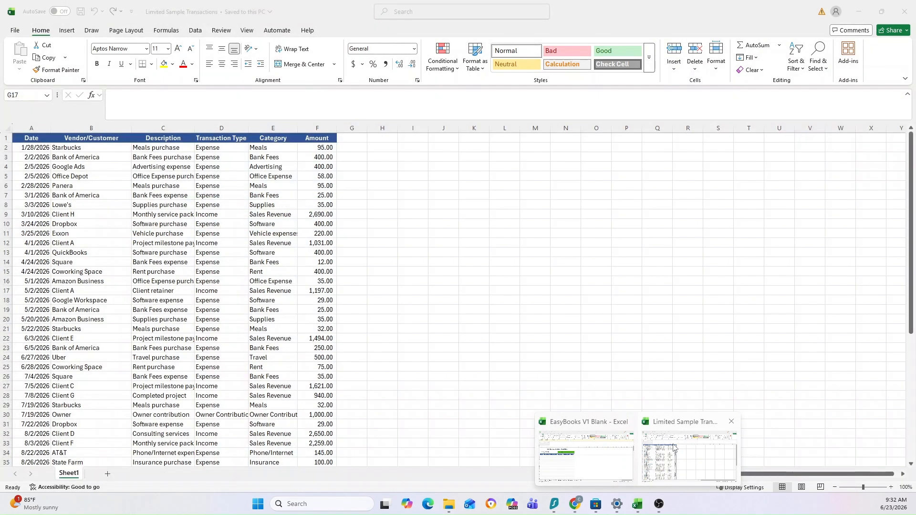
{"action": "left_click", "coordinate": [662, 447]}
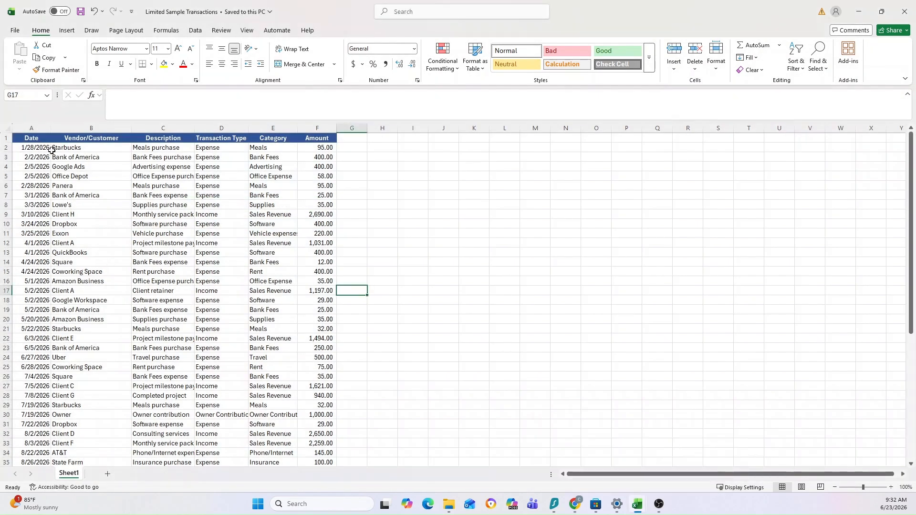
{"action": "scroll", "coordinate": [237, 294], "scroll_direction": "down", "scroll_amount": 5}
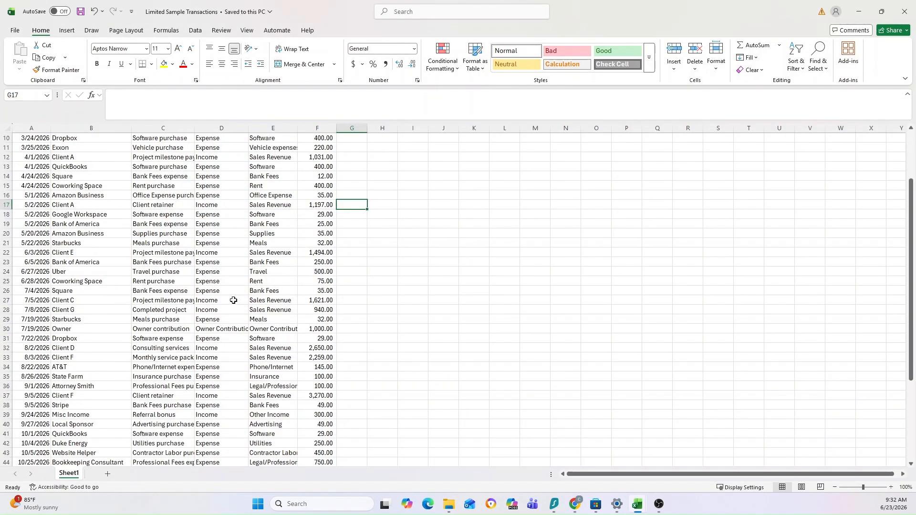
{"action": "scroll", "coordinate": [237, 294], "scroll_direction": "up", "scroll_amount": 5}
{"action": "scroll", "coordinate": [458, 300], "scroll_direction": "up", "scroll_amount": 1}
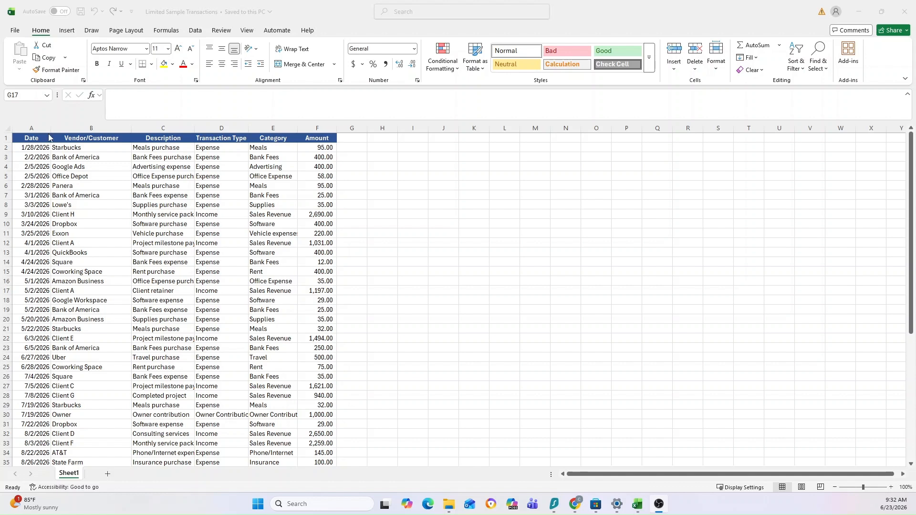
{"action": "left_click", "coordinate": [46, 149]}
{"action": "left_click", "coordinate": [47, 148]}
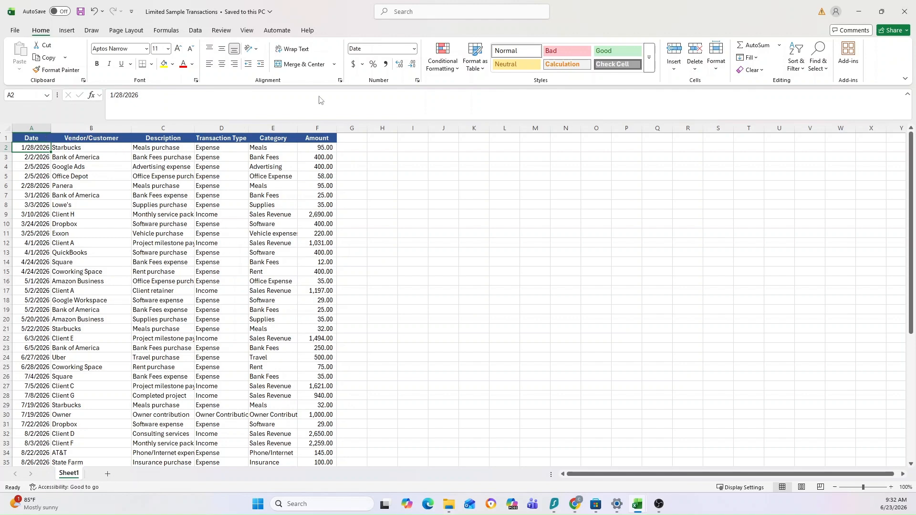
Compare the Date to Amount headers on the EasyBooks Transactions sheet with the columns of the Limited Sample Transactions workbook.
{"action": "left_click", "coordinate": [859, 15]}
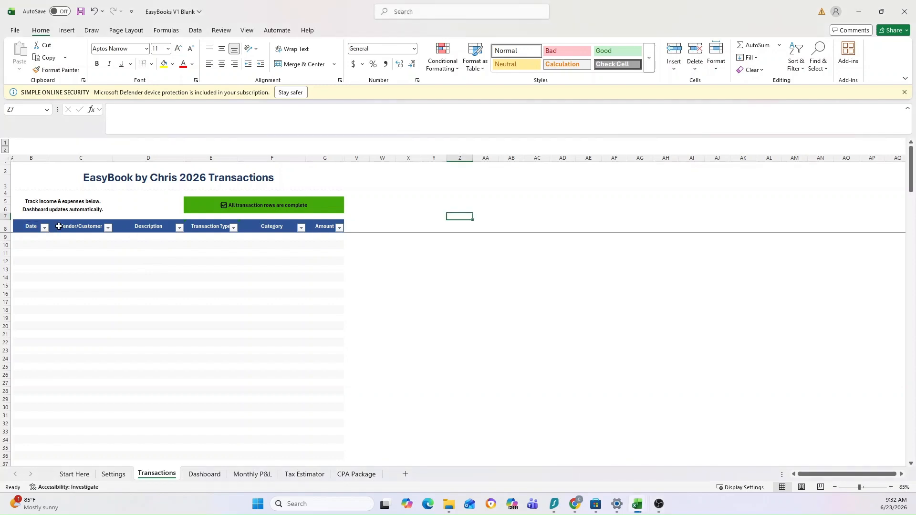
{"action": "left_click", "coordinate": [34, 226]}
{"action": "left_click", "coordinate": [329, 229], "text": "shift"}
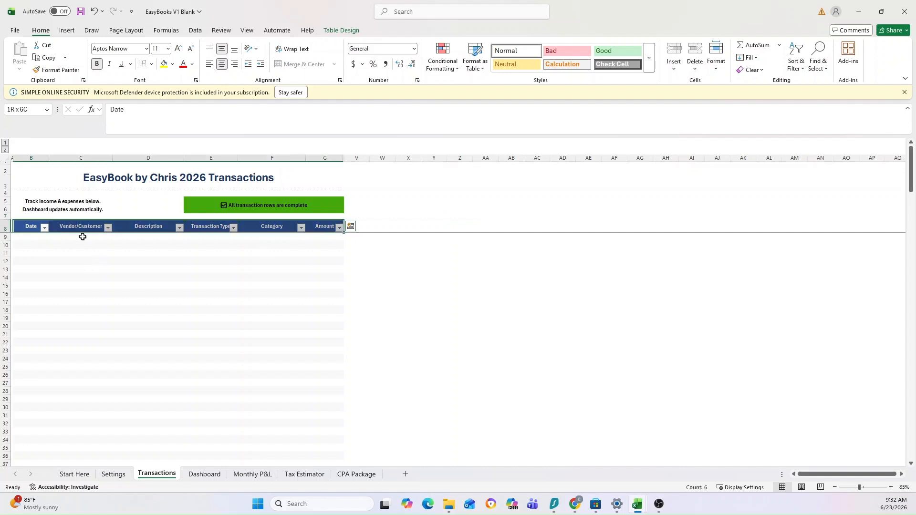
{"action": "left_click", "coordinate": [456, 276]}
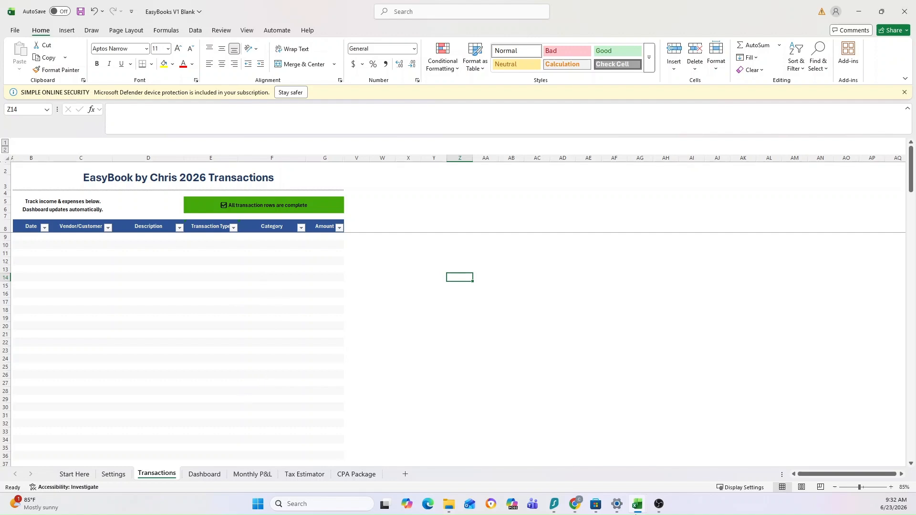
{"action": "left_click", "coordinate": [637, 503]}
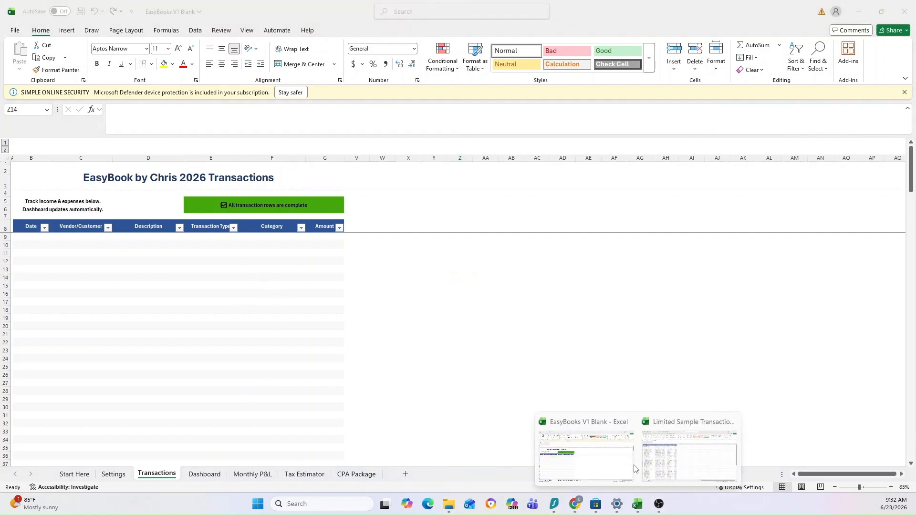
{"action": "left_click", "coordinate": [661, 454]}
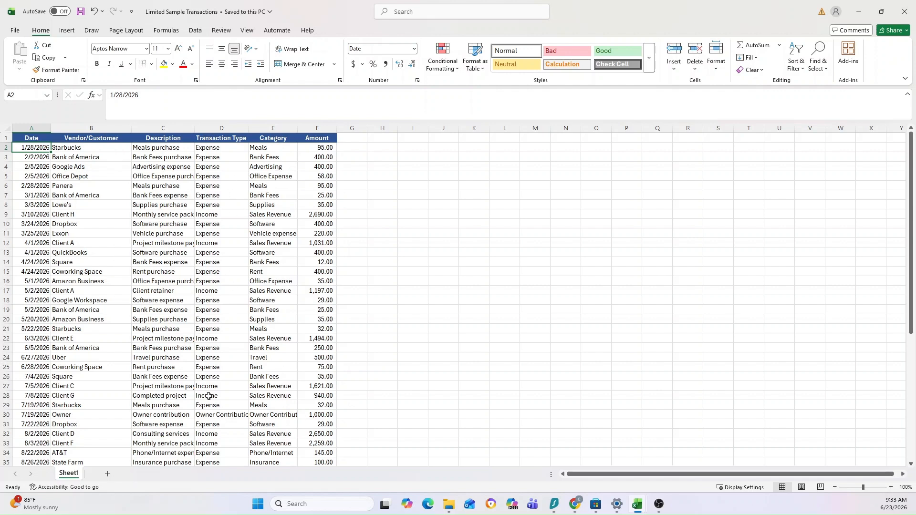
{"action": "left_click", "coordinate": [868, 11]}
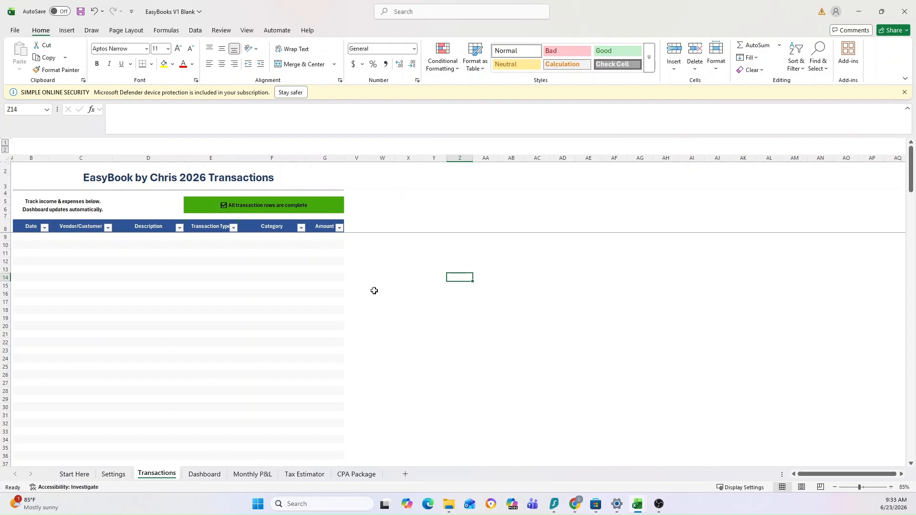
{"action": "key", "text": "alt+Tab"}
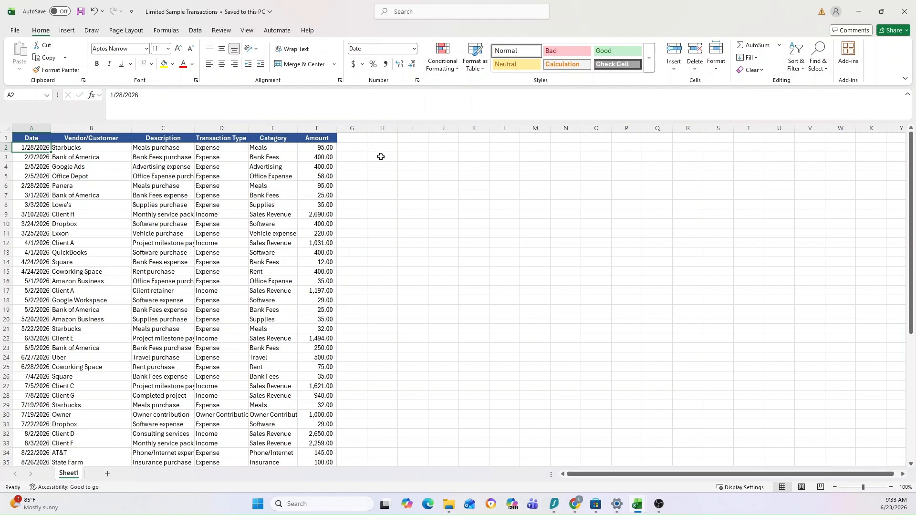
{"action": "key", "text": "alt+Tab"}
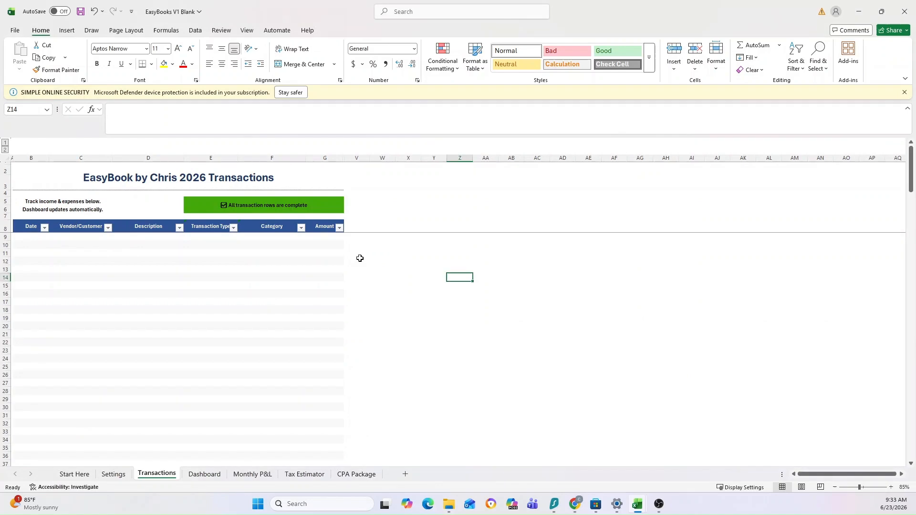
Review the Need Help section on the Start Here sheet, including the email list sign-up line.
{"action": "left_click", "coordinate": [74, 473]}
{"action": "scroll", "coordinate": [258, 208], "scroll_direction": "down", "scroll_amount": 5}
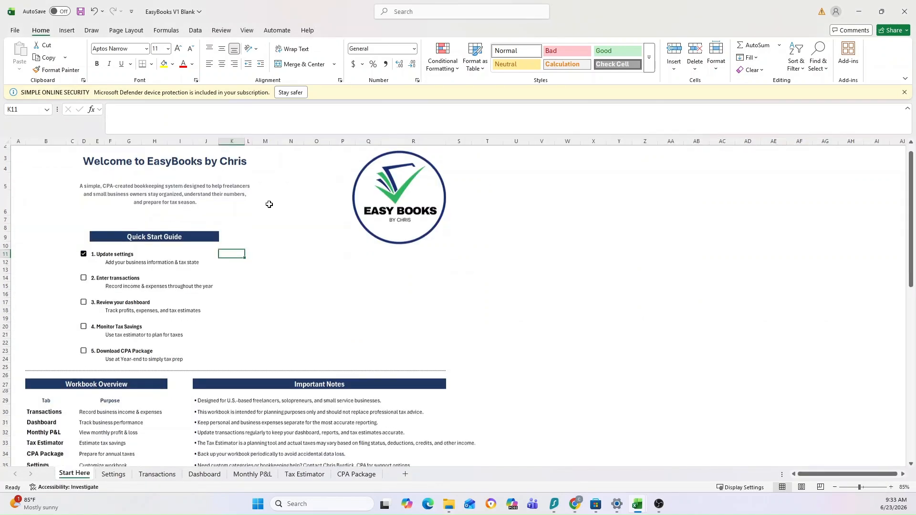
{"action": "scroll", "coordinate": [219, 211], "scroll_direction": "down", "scroll_amount": 4}
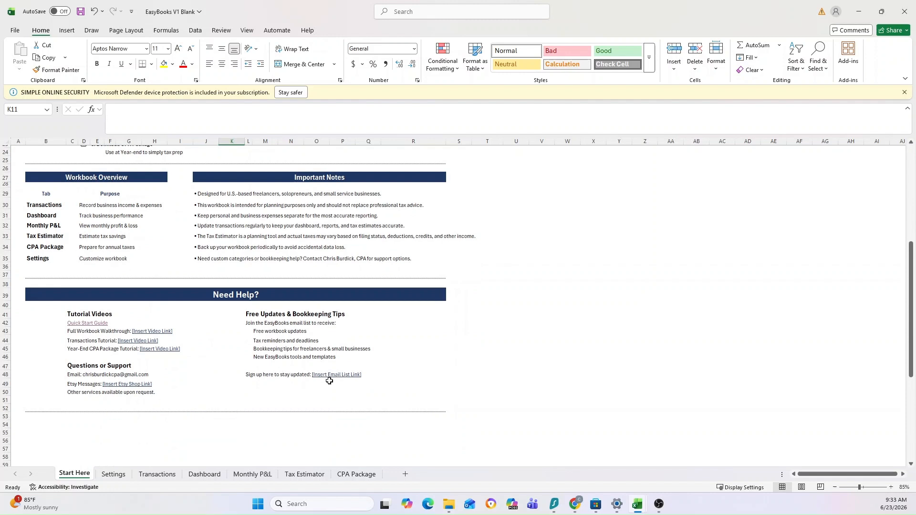
{"action": "left_click_drag", "start_coordinate": [254, 376], "coordinate": [354, 374]}
{"action": "left_click", "coordinate": [499, 373]}
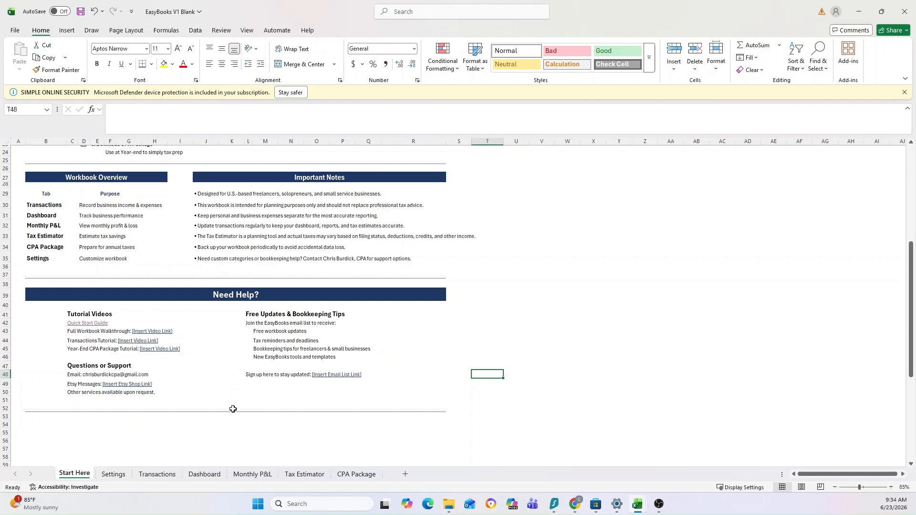
{"action": "scroll", "coordinate": [233, 409], "scroll_direction": "up", "scroll_amount": 2}
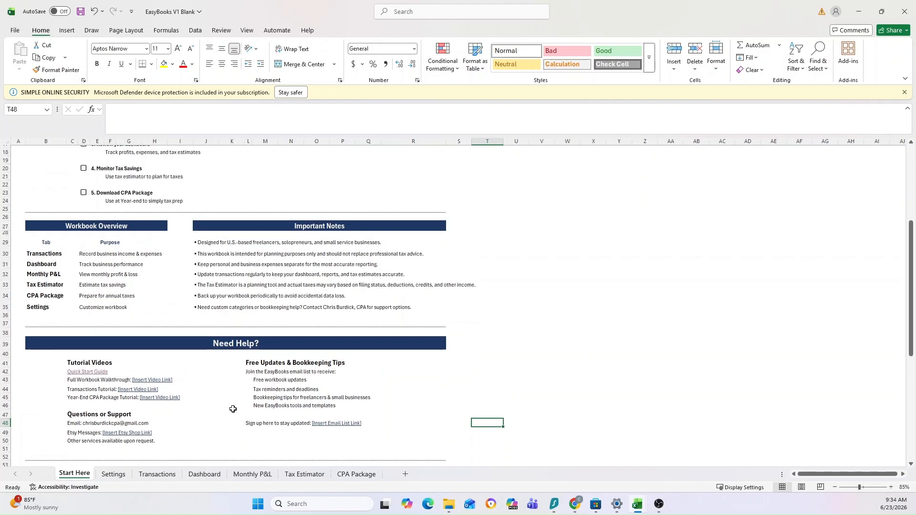
Look over the Quick Start Guide and the Workbook Overview on the Start Here sheet.
{"action": "scroll", "coordinate": [233, 409], "scroll_direction": "up", "scroll_amount": 6}
{"action": "scroll", "coordinate": [265, 313], "scroll_direction": "down", "scroll_amount": 2}
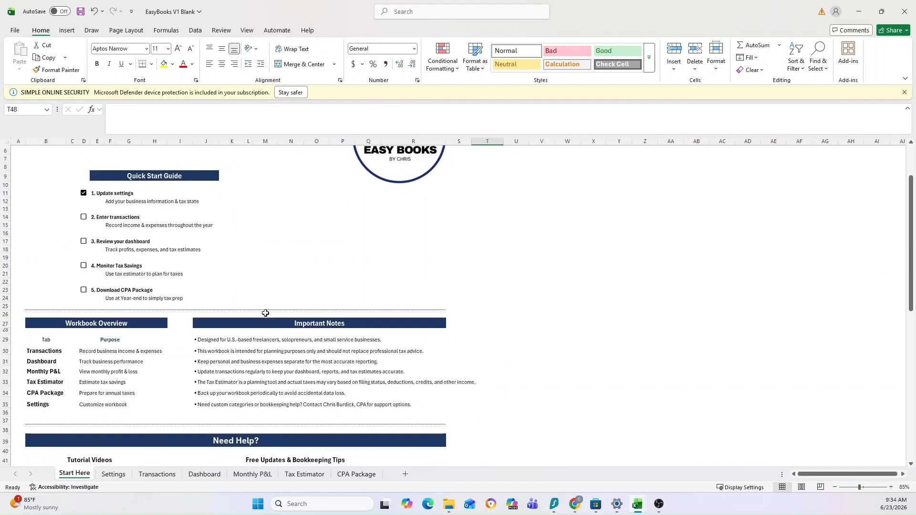
{"action": "scroll", "coordinate": [265, 312], "scroll_direction": "down", "scroll_amount": 1}
{"action": "scroll", "coordinate": [265, 313], "scroll_direction": "up", "scroll_amount": 3}
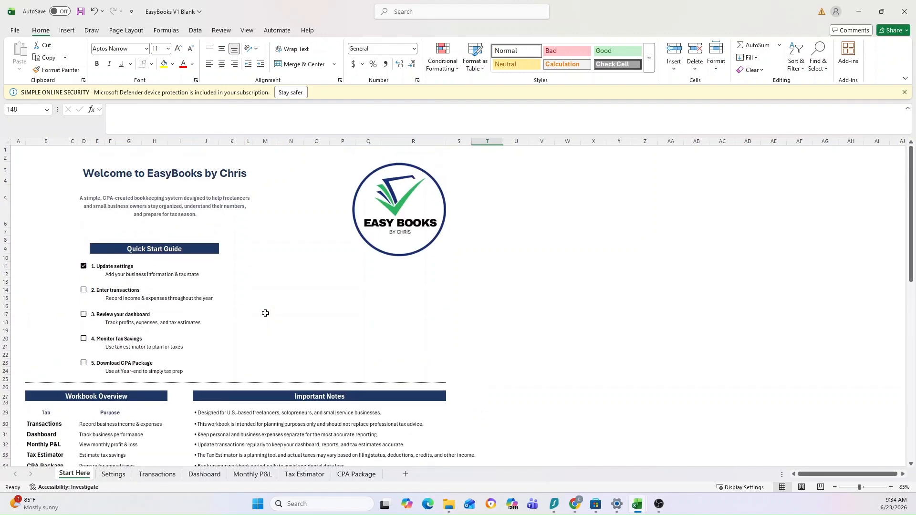
Open the EasyBooks Transactions sheet, then copy the Date through Transaction Type data (A2:D55) from the Limited Sample Transactions workbook.
{"action": "left_click", "coordinate": [156, 474]}
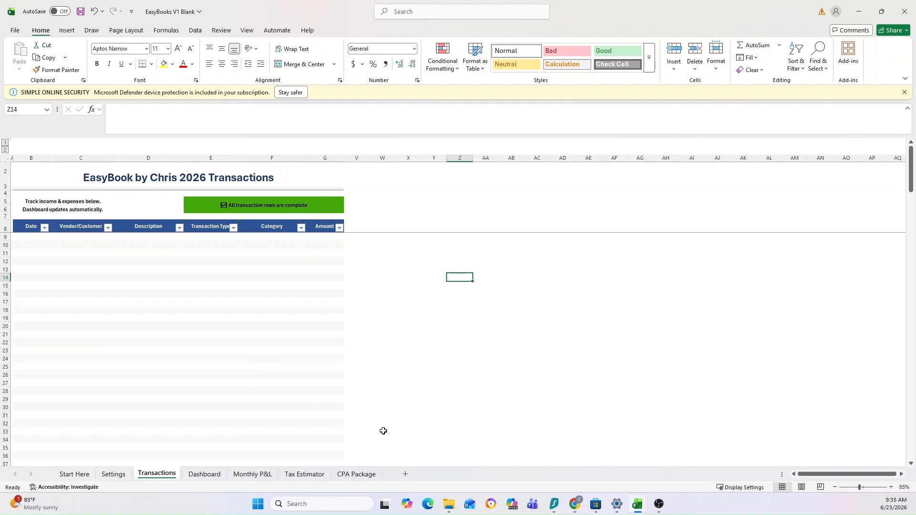
{"action": "mouse_move", "coordinate": [636, 508]}
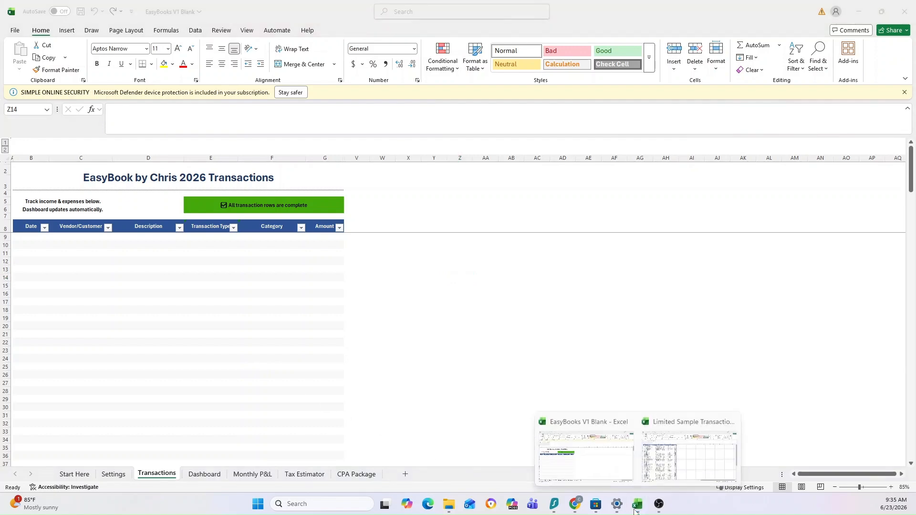
{"action": "left_click", "coordinate": [654, 459]}
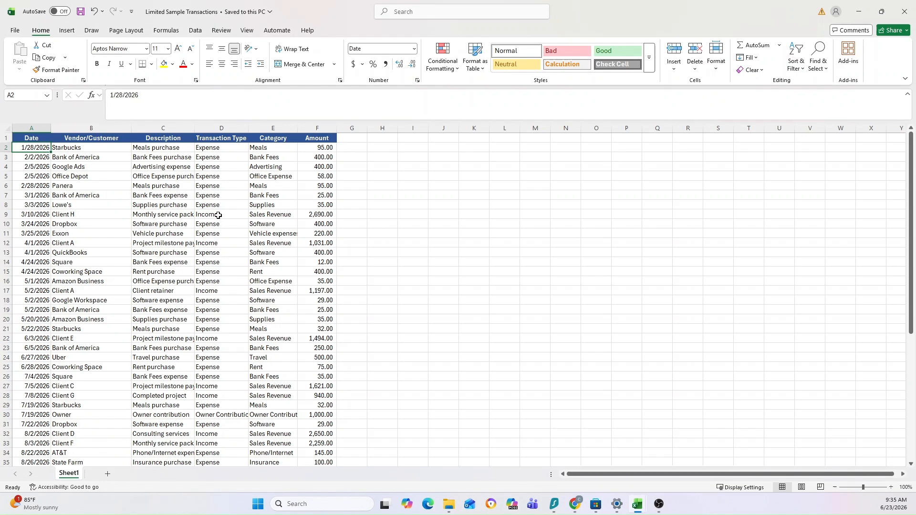
{"action": "scroll", "coordinate": [178, 147], "scroll_direction": "down", "scroll_amount": 17}
{"action": "scroll", "coordinate": [183, 177], "scroll_direction": "up", "scroll_amount": 5}
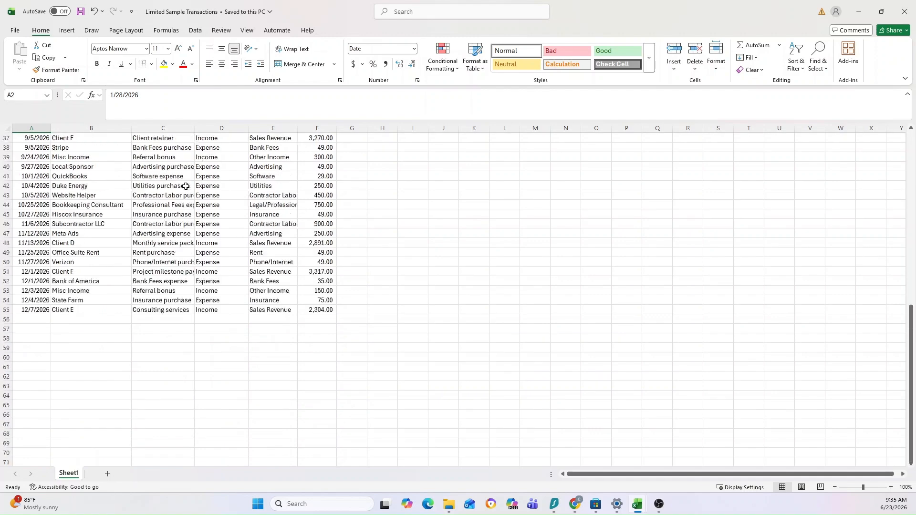
{"action": "left_click", "coordinate": [204, 308], "text": "shift"}
{"action": "key", "text": "ctrl+c"}
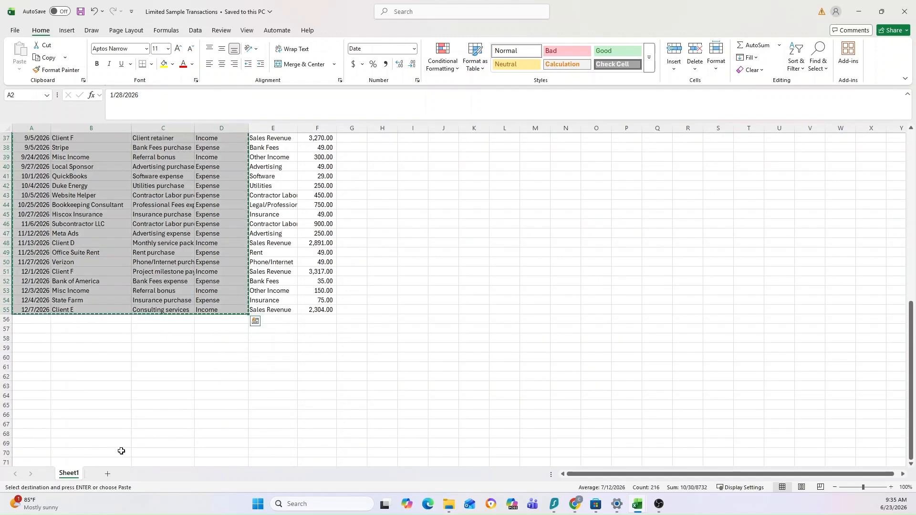
Return to the EasyBooks Transactions sheet and paste the copied data as values starting at cell B9.
{"action": "left_click", "coordinate": [859, 11]}
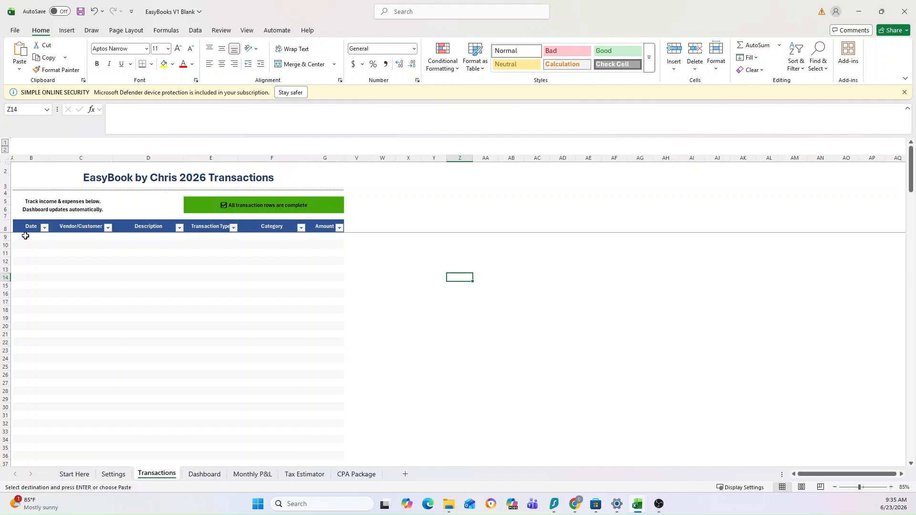
{"action": "left_click", "coordinate": [25, 235]}
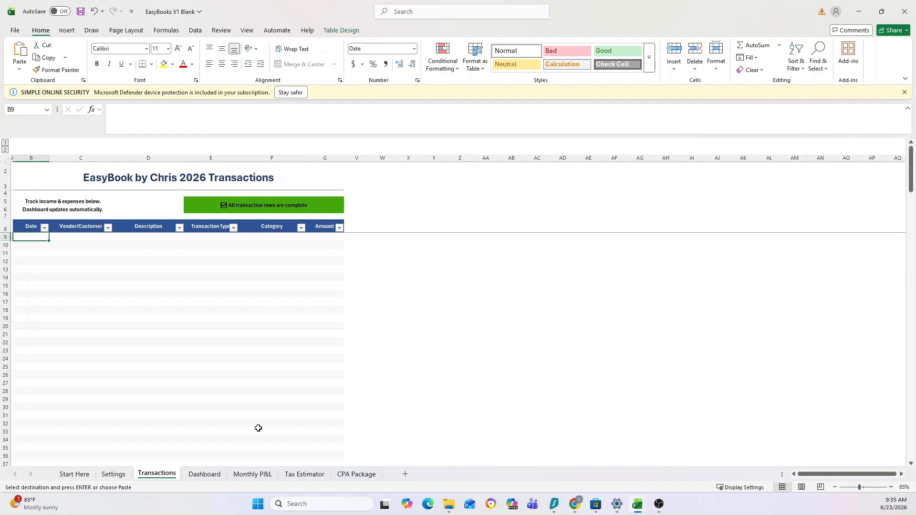
{"action": "right_click", "coordinate": [31, 236]}
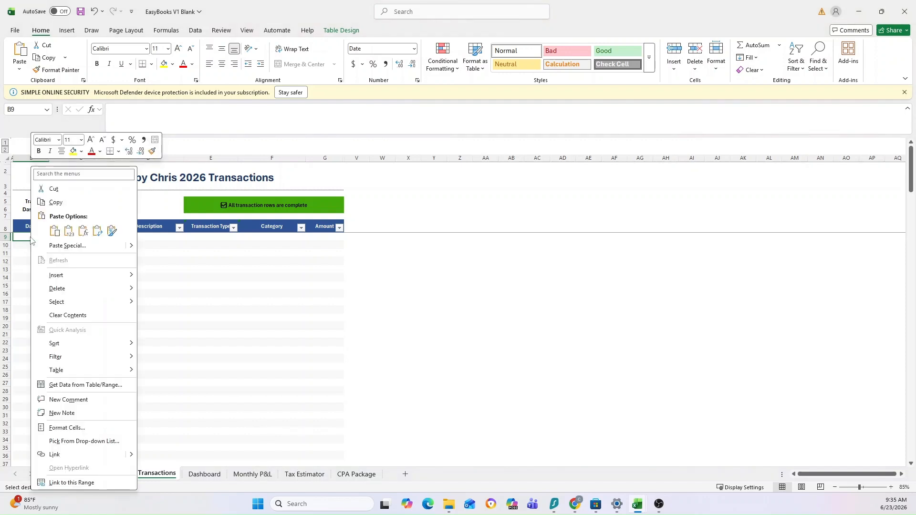
{"action": "left_click", "coordinate": [68, 231]}
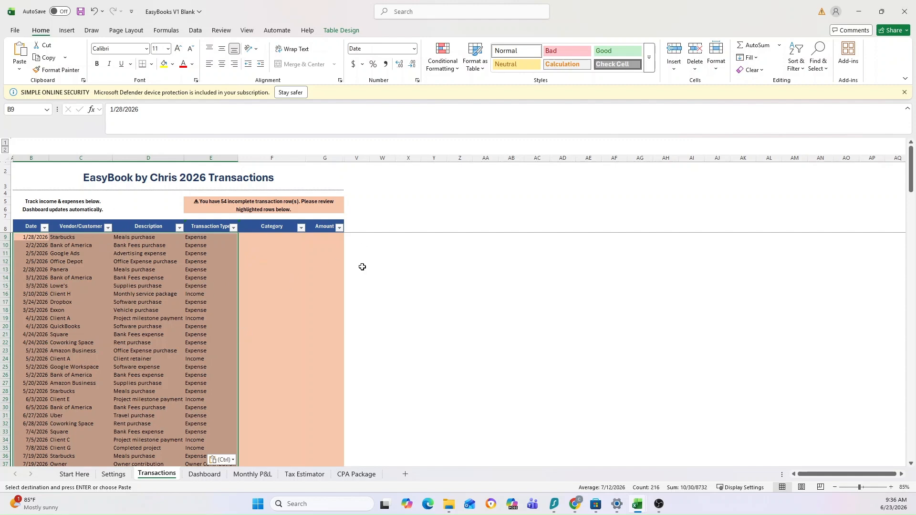
Examine the incomplete-row notice above the transactions table and the highlighted rows with blank Category and Amount cells.
{"action": "left_click", "coordinate": [238, 210]}
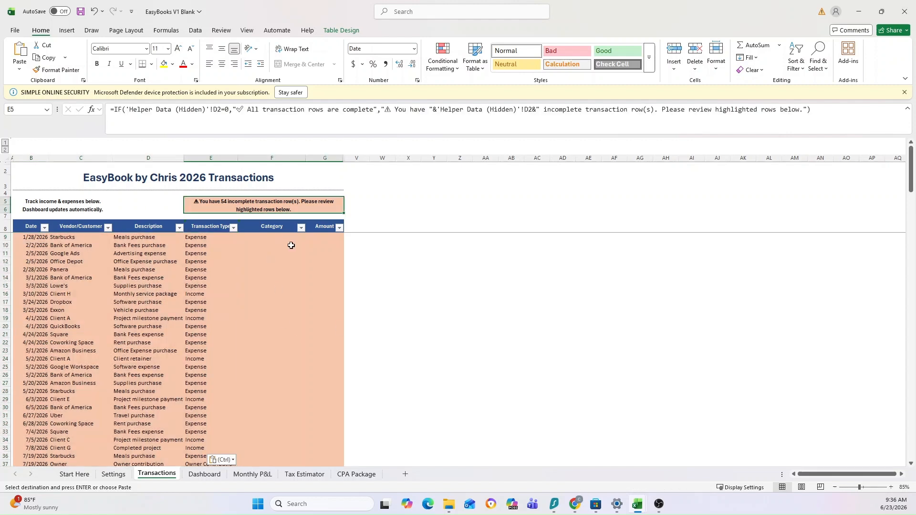
{"action": "left_click", "coordinate": [438, 218]}
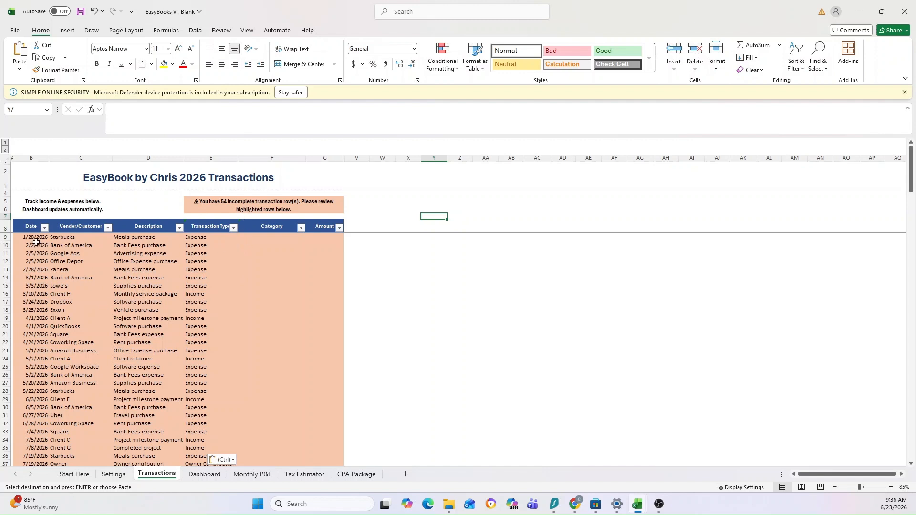
{"action": "left_click_drag", "start_coordinate": [36, 238], "coordinate": [310, 235]}
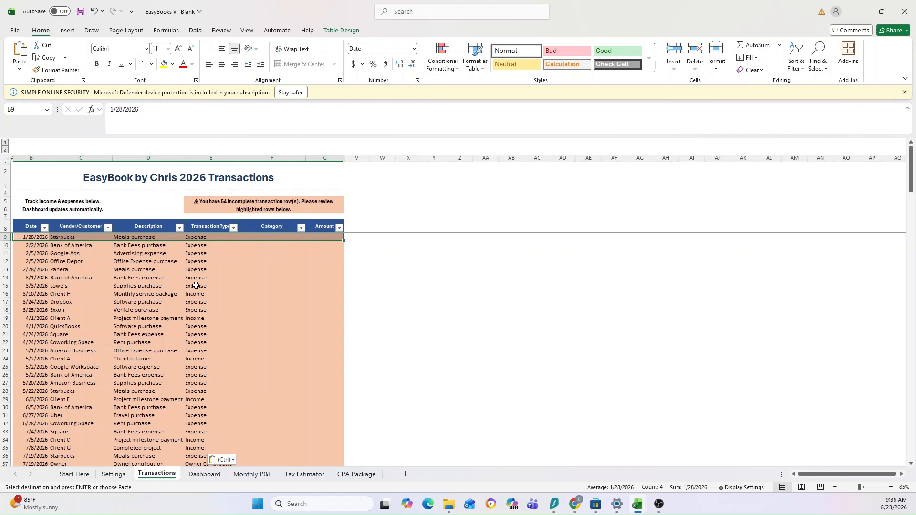
{"action": "left_click", "coordinate": [230, 215]}
{"action": "left_click", "coordinate": [379, 209]}
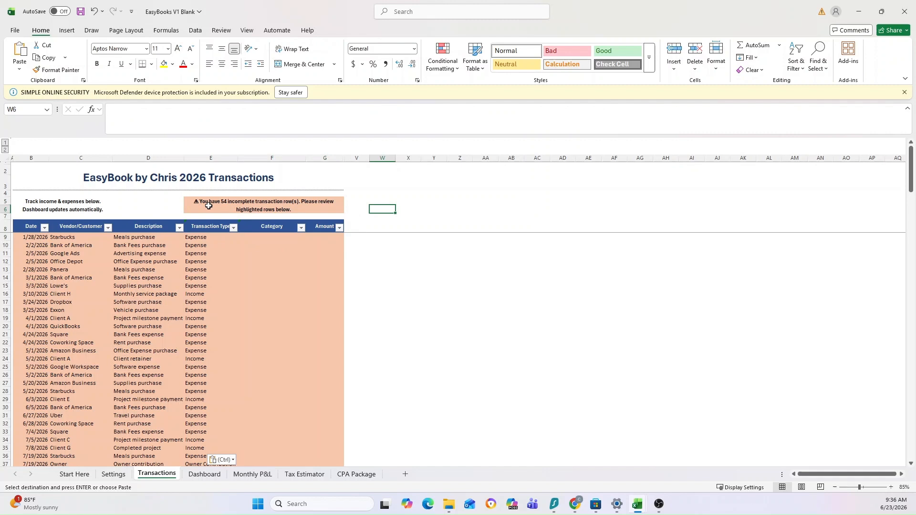
{"action": "left_click_drag", "start_coordinate": [82, 237], "coordinate": [204, 317]}
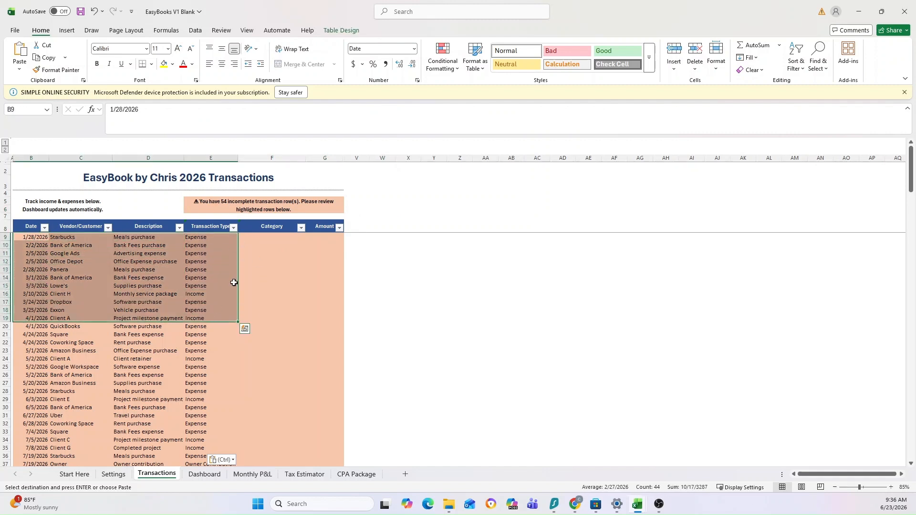
{"action": "left_click", "coordinate": [255, 236]}
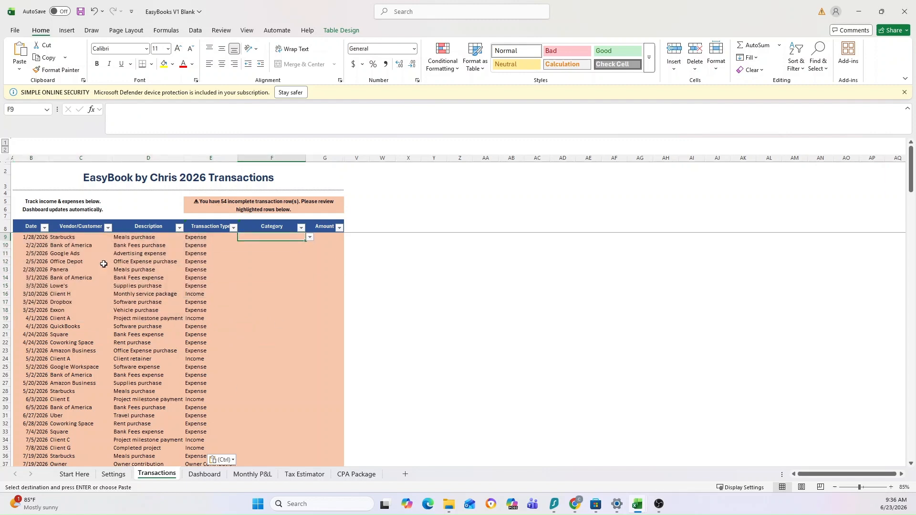
Review the available Transaction Type options for the first transaction in cell E9, leaving its entry as is.
{"action": "left_click", "coordinate": [217, 239]}
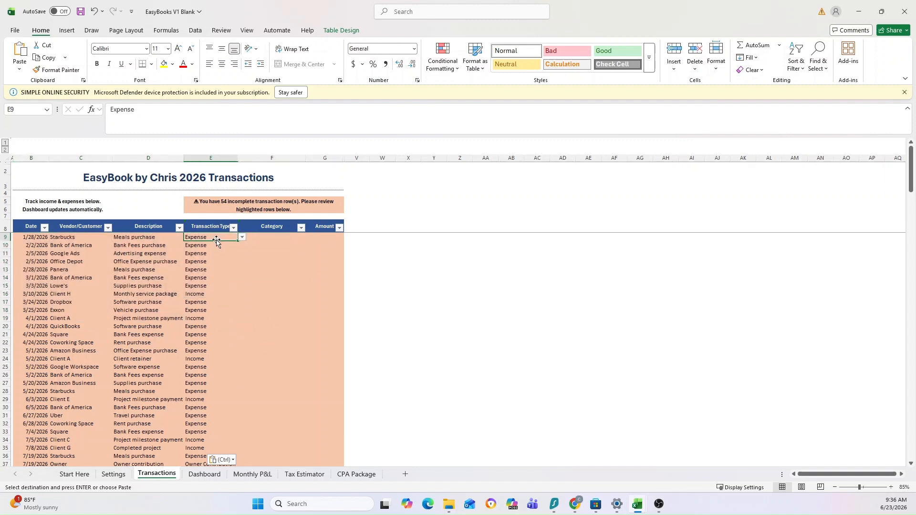
{"action": "left_click", "coordinate": [147, 239]}
{"action": "left_click", "coordinate": [199, 238]}
{"action": "left_click", "coordinate": [241, 238]}
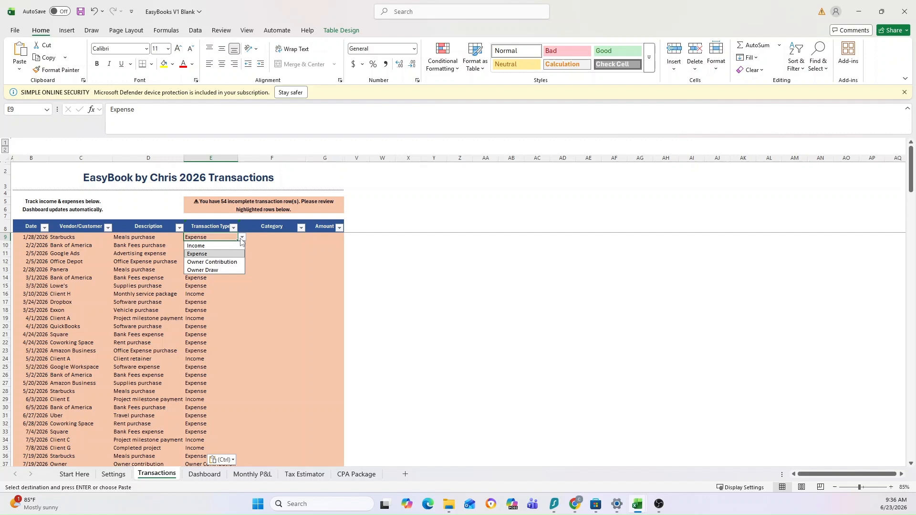
{"action": "left_click", "coordinate": [241, 238]}
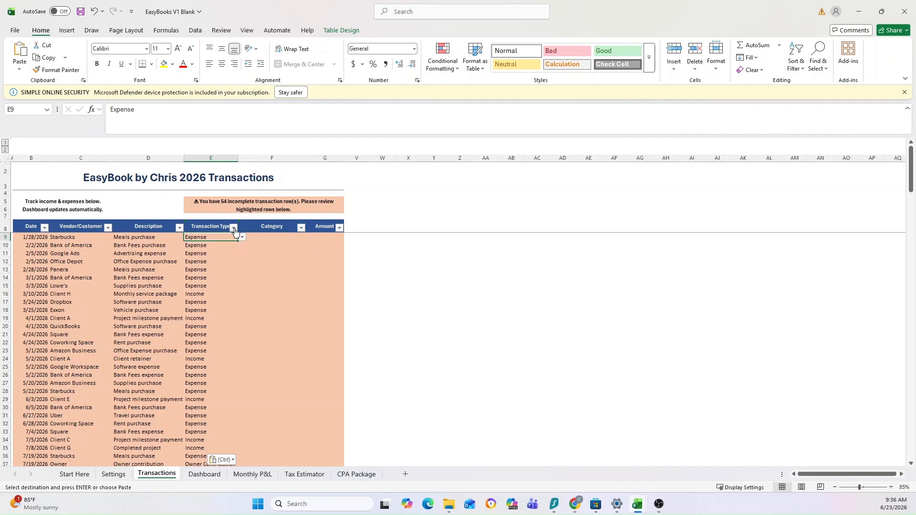
{"action": "left_click", "coordinate": [242, 238]}
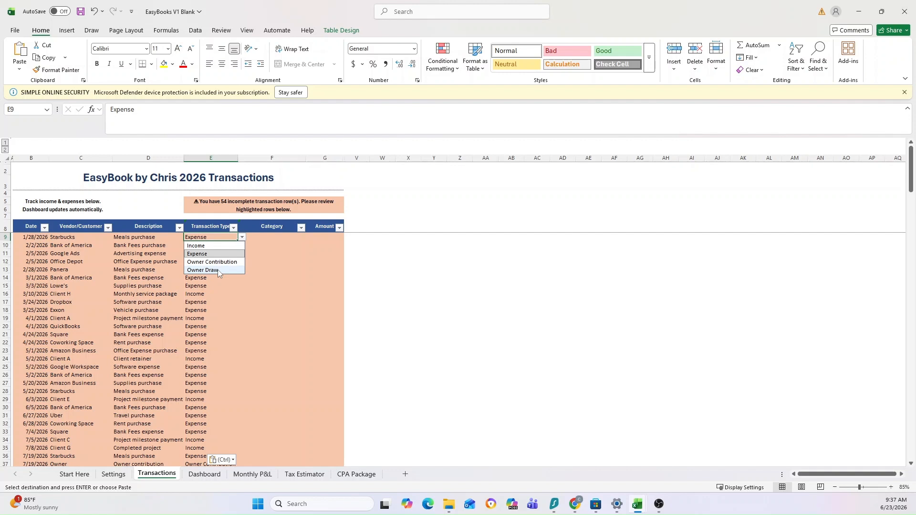
{"action": "left_click", "coordinate": [281, 255]}
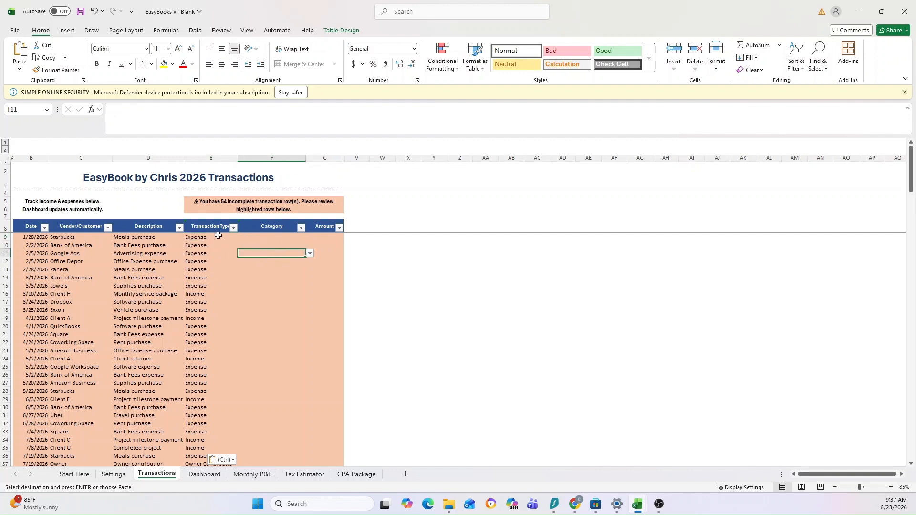
Complete the first Starbucks transaction in row 9 with the category Meals and an amount of 95.
{"action": "left_click", "coordinate": [257, 237]}
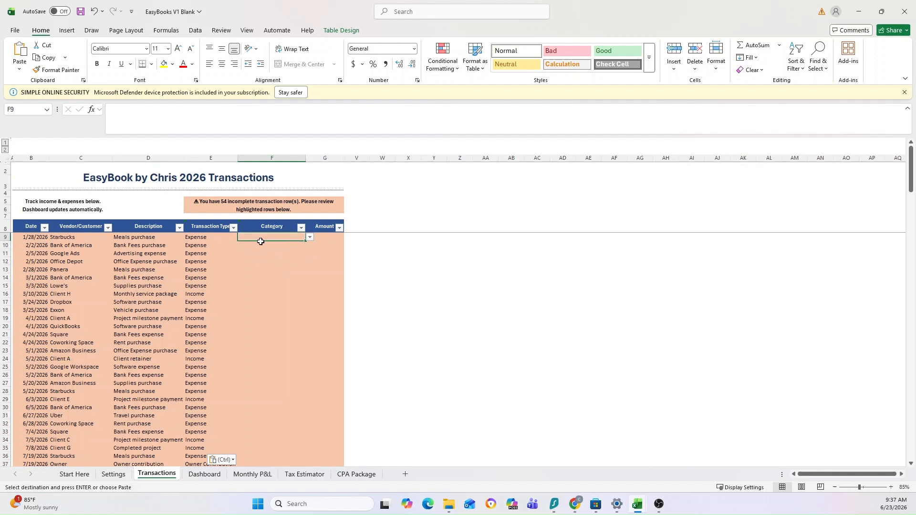
{"action": "left_click", "coordinate": [309, 238]}
{"action": "scroll", "coordinate": [270, 293], "scroll_direction": "down", "scroll_amount": 3}
{"action": "scroll", "coordinate": [270, 294], "scroll_direction": "up", "scroll_amount": 3}
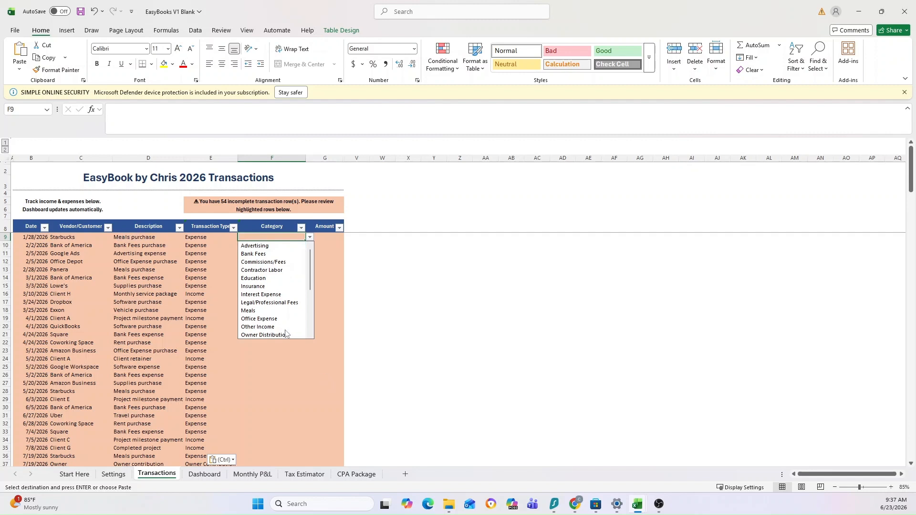
{"action": "left_click", "coordinate": [257, 311]}
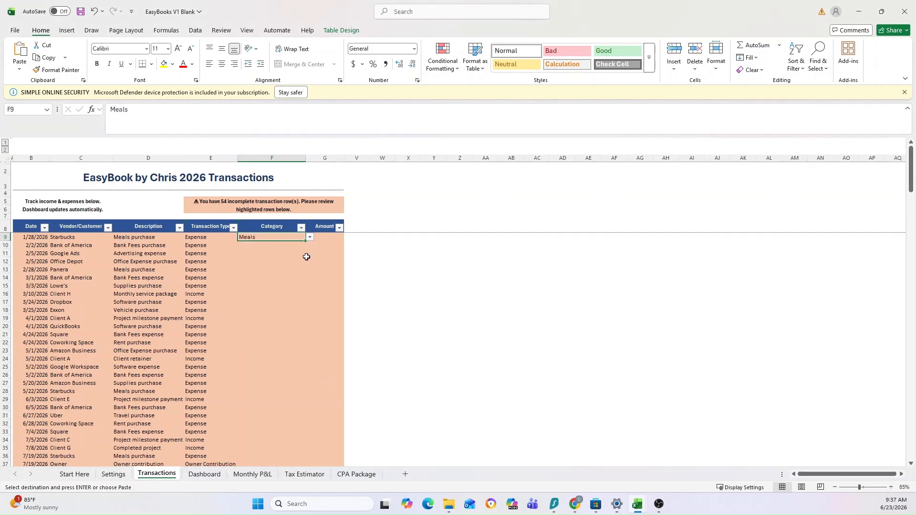
{"action": "left_click", "coordinate": [326, 237]}
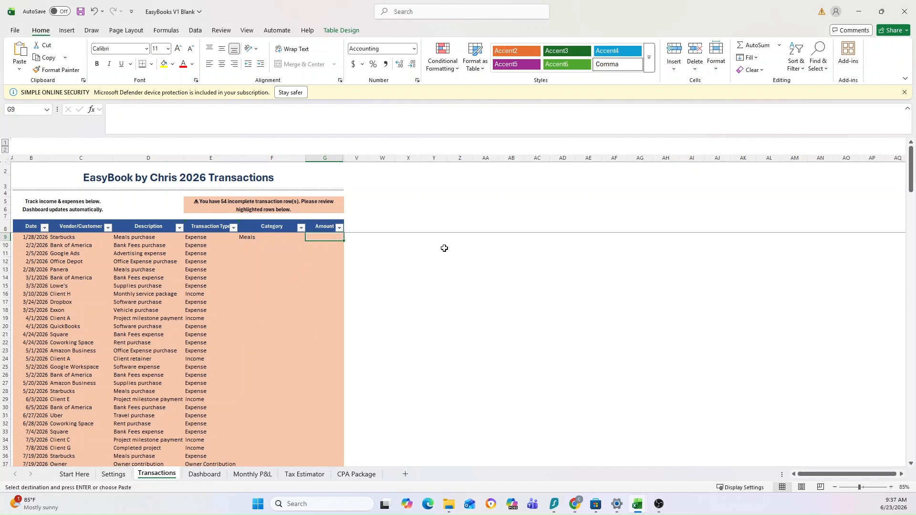
{"action": "type", "text": "95"}
{"action": "key", "text": "Return"}
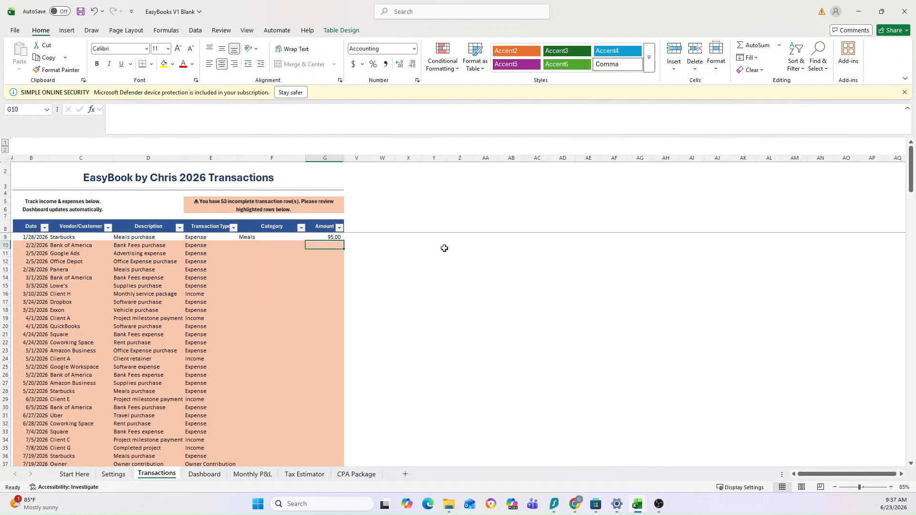
Check the entries across the first transaction row, from Vendor/Customer to Amount, against its highlighting.
{"action": "key", "text": "Up"}
{"action": "key", "text": "Left"}
{"action": "key", "text": "Left"}
{"action": "key", "text": "Left"}
{"action": "key", "text": "Left"}
{"action": "key", "text": "Left"}
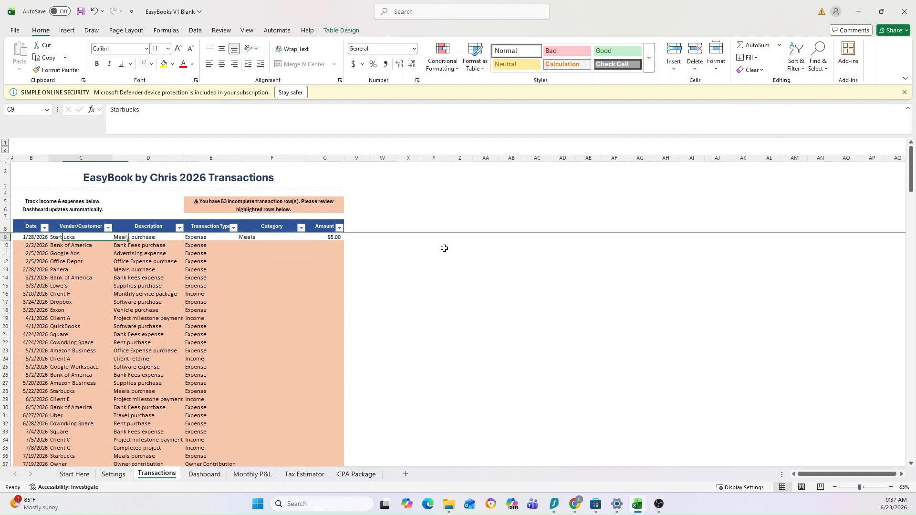
{"action": "key", "text": "Right"}
{"action": "key", "text": "Right"}
{"action": "key", "text": "Right"}
{"action": "key", "text": "Right"}
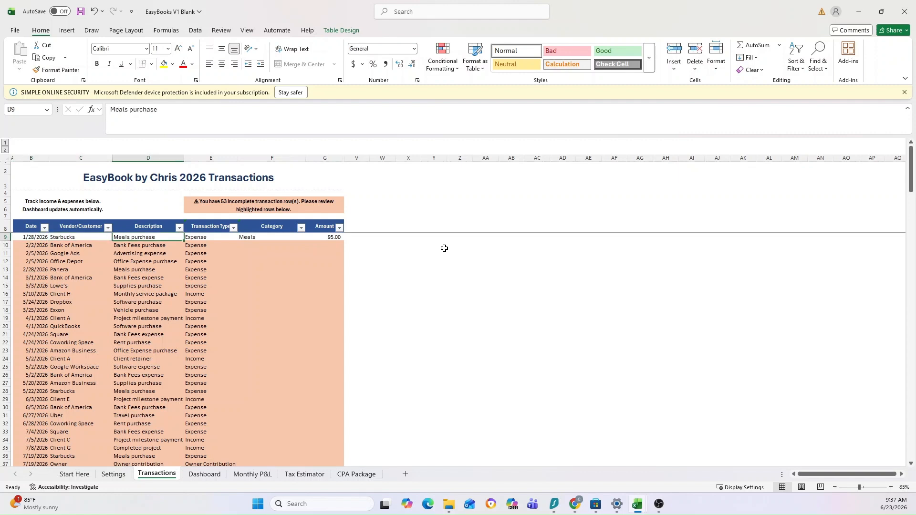
{"action": "key", "text": "Left"}
{"action": "key", "text": "Left"}
{"action": "key", "text": "Left"}
{"action": "key", "text": "Left"}
{"action": "key", "text": "Right"}
{"action": "key", "text": "Right"}
{"action": "key", "text": "Right"}
{"action": "key", "text": "Right"}
{"action": "key", "text": "Right"}
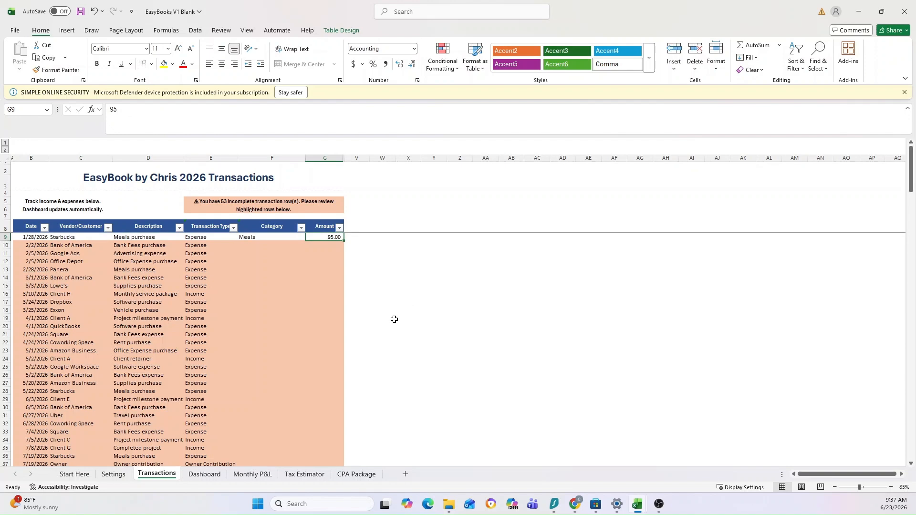
Copy the Category and Amount data (E2:F55) from the Limited Sample Transactions workbook and switch back to EasyBooks.
{"action": "key", "text": "alt+Tab"}
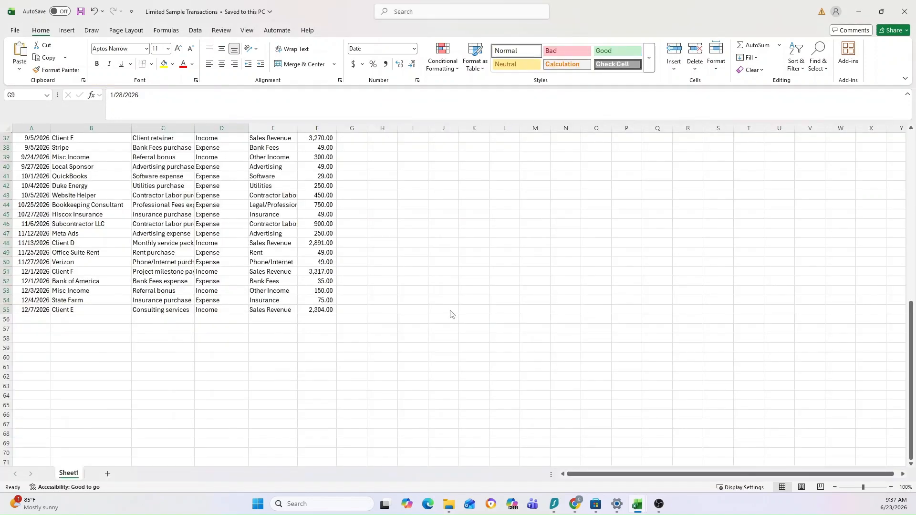
{"action": "scroll", "coordinate": [350, 261], "scroll_direction": "up", "scroll_amount": 12}
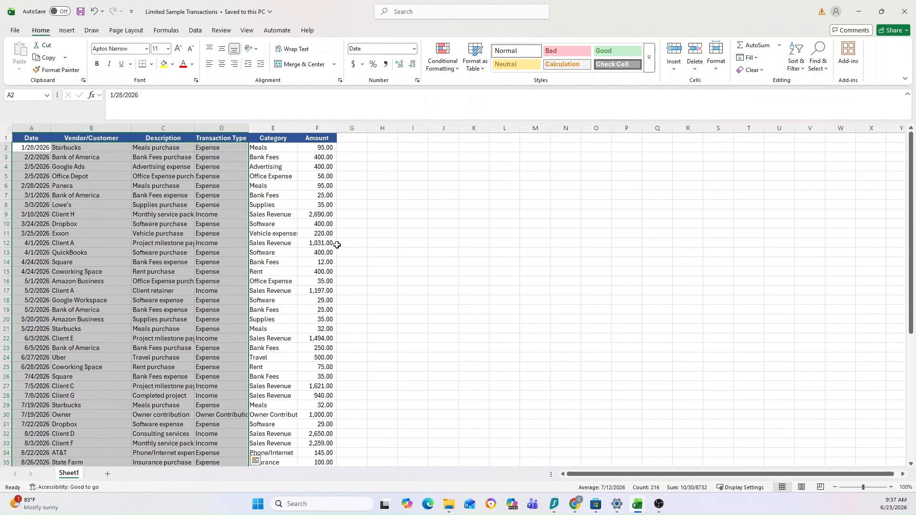
{"action": "left_click", "coordinate": [261, 147]}
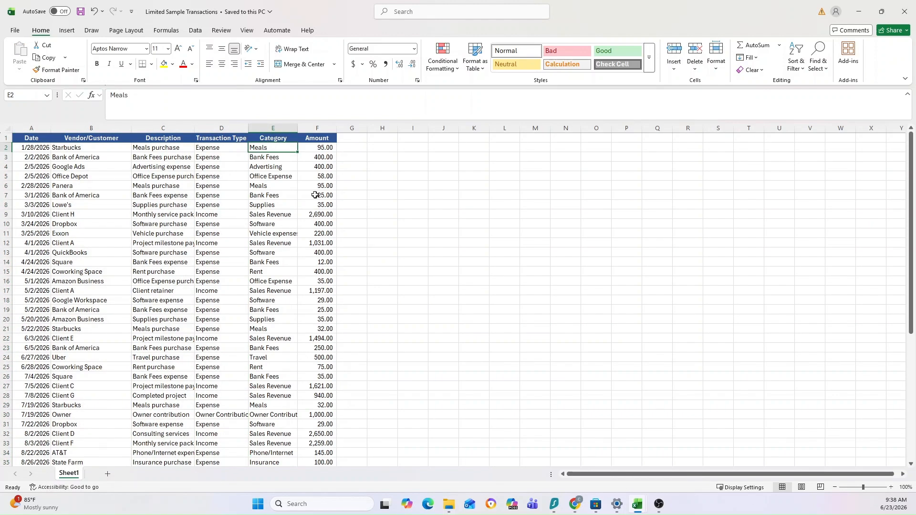
{"action": "scroll", "coordinate": [315, 195], "scroll_direction": "down", "scroll_amount": 9}
{"action": "left_click", "coordinate": [316, 398], "text": "shift"}
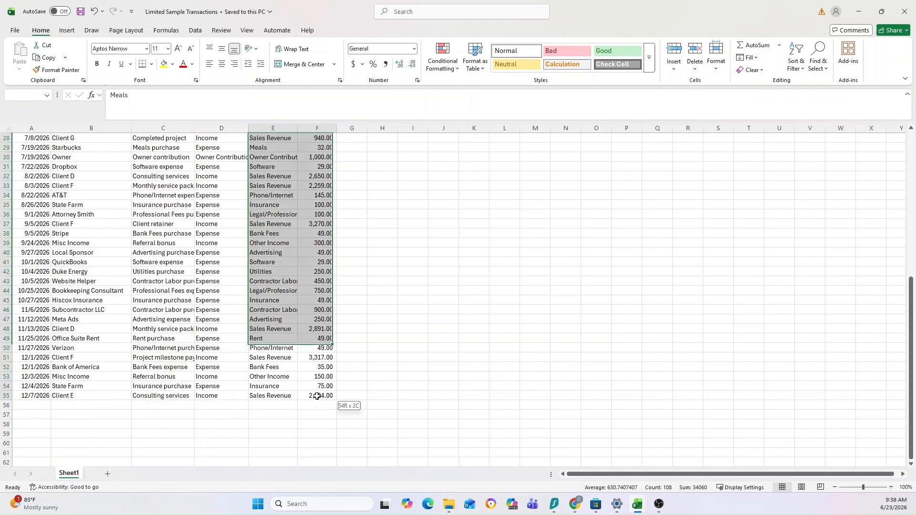
{"action": "key", "text": "ctrl+c"}
{"action": "key", "text": "alt+Tab"}
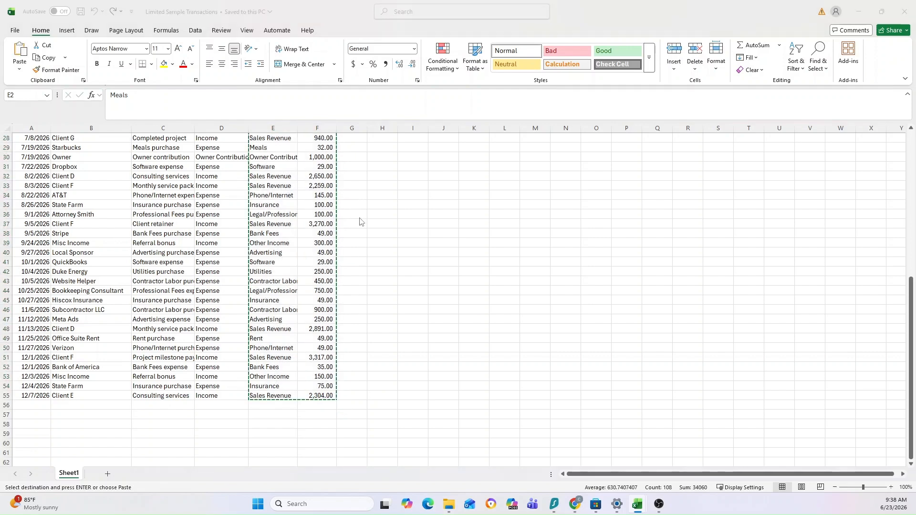
Paste the copied Category and Amount data as values only into the Transactions sheet, starting at cell F9.
{"action": "left_click", "coordinate": [261, 238]}
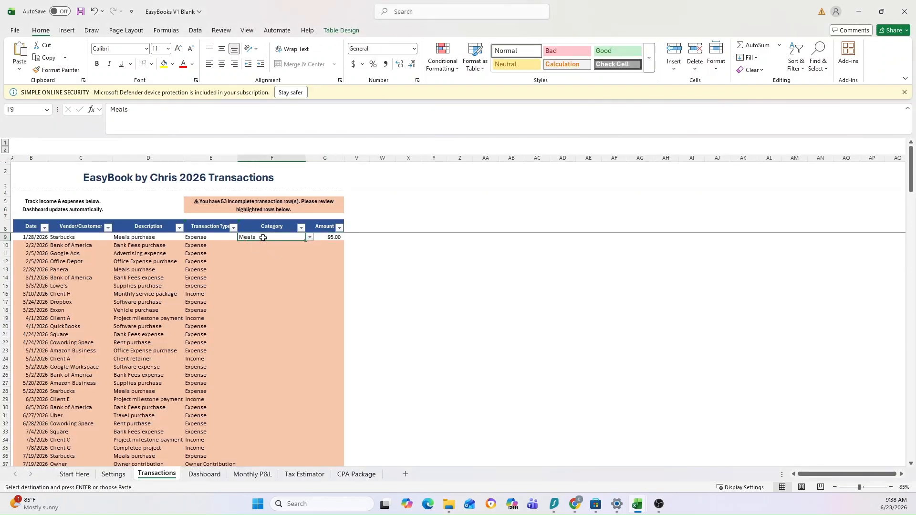
{"action": "right_click", "coordinate": [263, 237]}
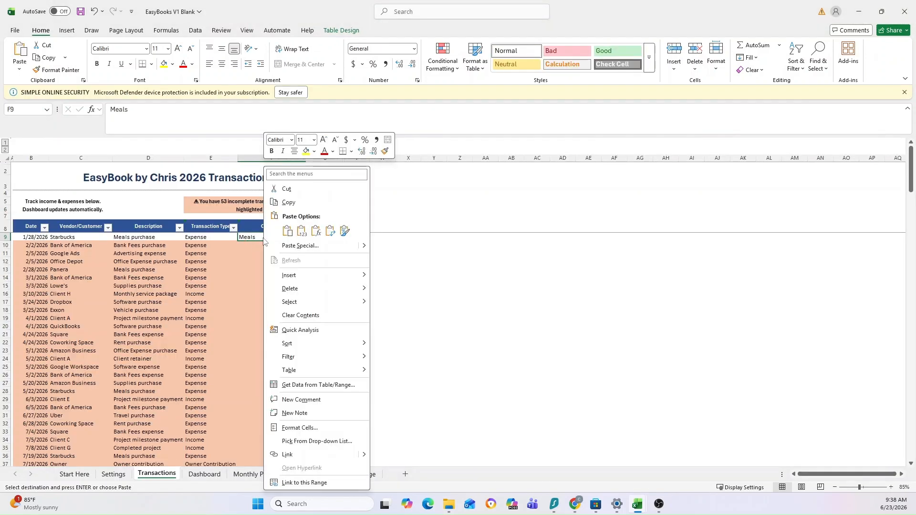
{"action": "left_click", "coordinate": [301, 232]}
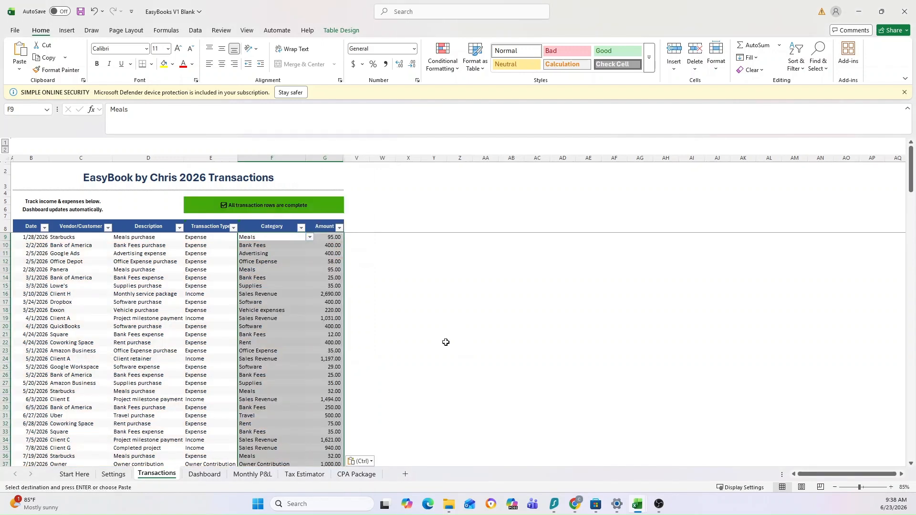
Check the filled Transactions table down to its last entry, along with the completeness status above it.
{"action": "scroll", "coordinate": [417, 321], "scroll_direction": "down", "scroll_amount": 2}
{"action": "scroll", "coordinate": [280, 207], "scroll_direction": "up", "scroll_amount": 2}
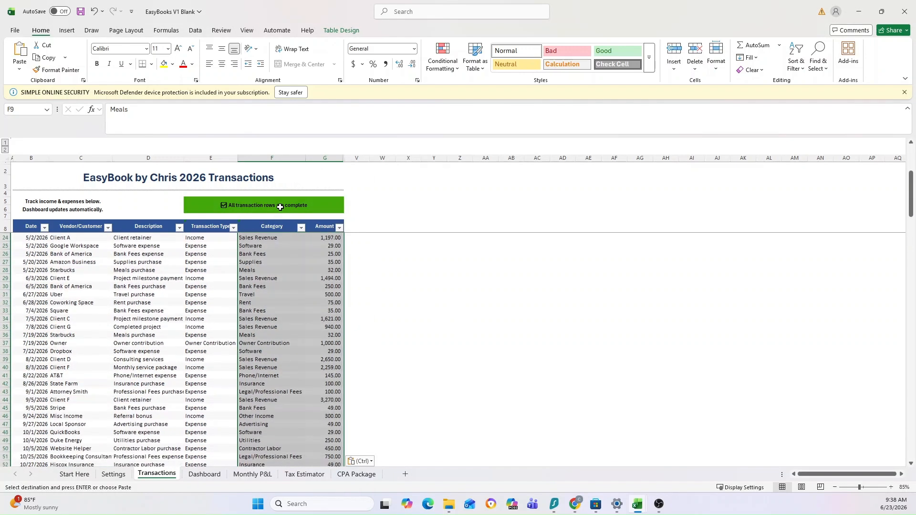
{"action": "left_click", "coordinate": [242, 207]}
{"action": "left_click", "coordinate": [432, 277]}
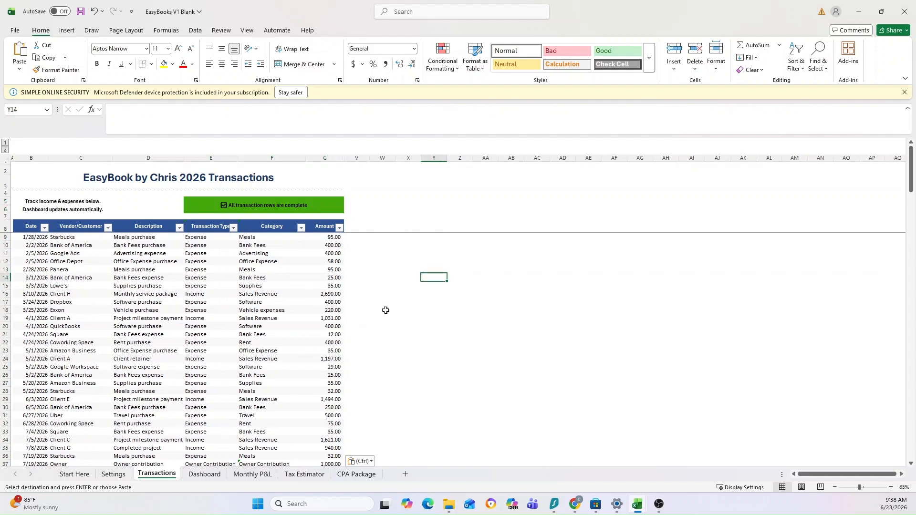
{"action": "scroll", "coordinate": [230, 281], "scroll_direction": "down", "scroll_amount": 1}
{"action": "scroll", "coordinate": [230, 281], "scroll_direction": "down", "scroll_amount": 11}
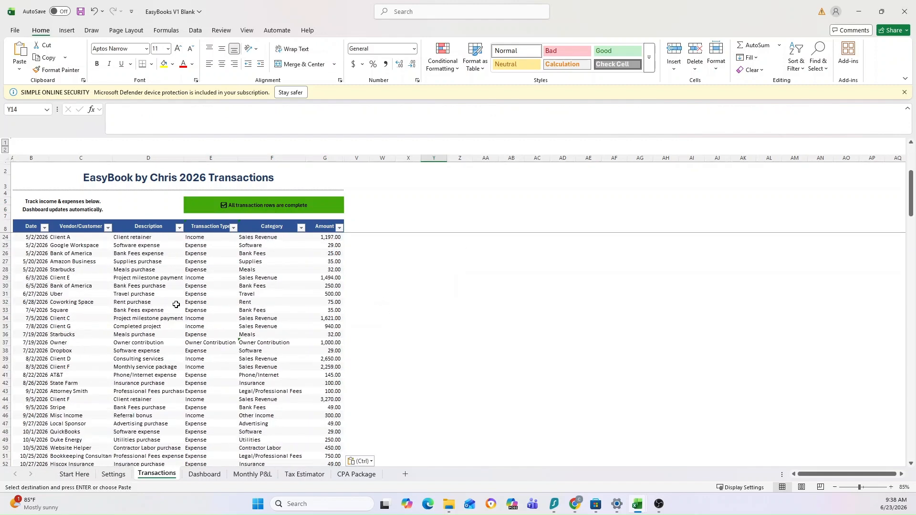
{"action": "scroll", "coordinate": [132, 336], "scroll_direction": "down", "scroll_amount": 1}
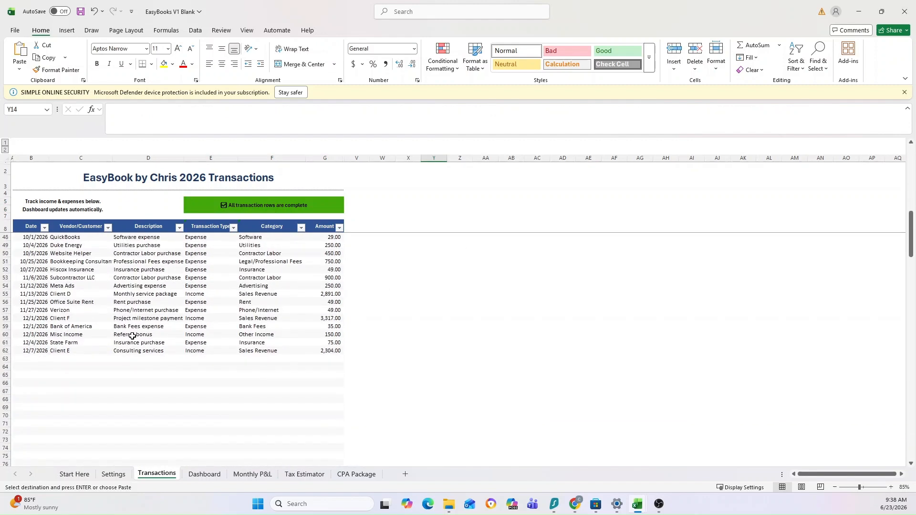
{"action": "scroll", "coordinate": [132, 336], "scroll_direction": "up", "scroll_amount": 2}
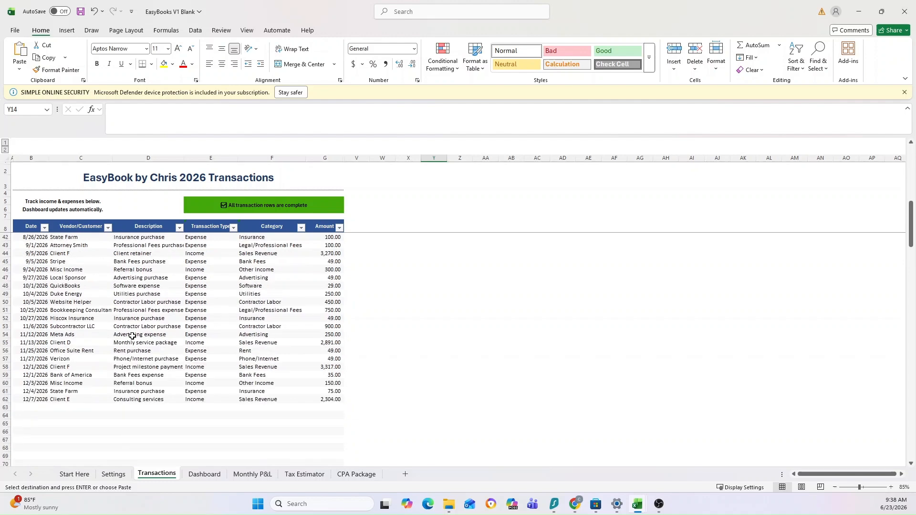
{"action": "scroll", "coordinate": [132, 336], "scroll_direction": "up", "scroll_amount": 11}
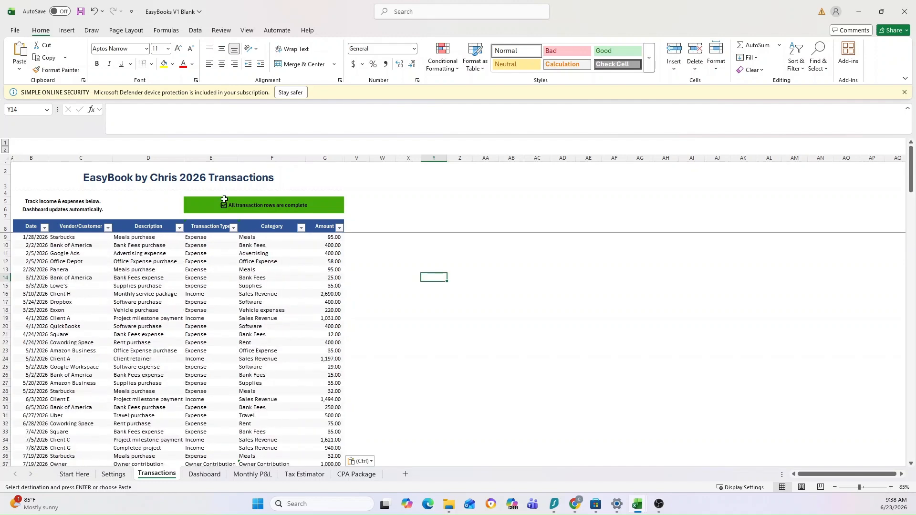
Examine the Dashboard sheet's summary figures, top expense categories, and the monthly revenue, expense and net profit charts.
{"action": "left_click", "coordinate": [204, 473]}
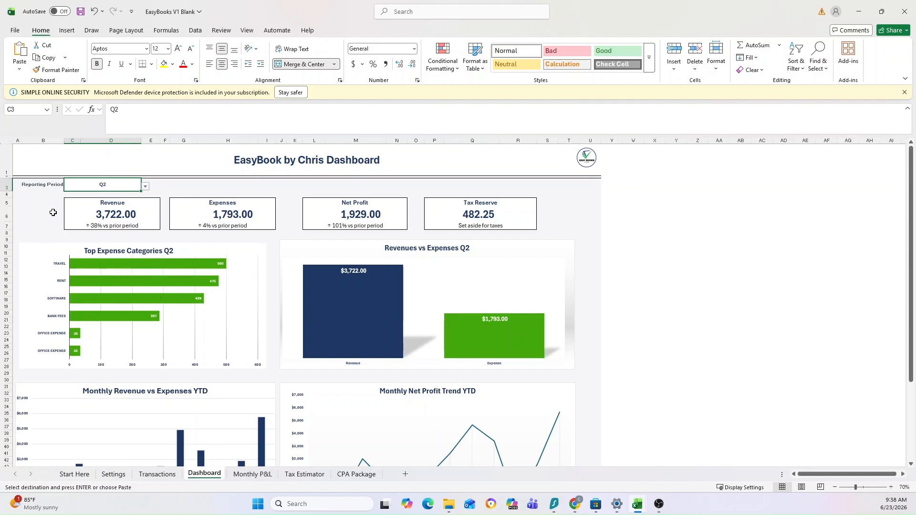
{"action": "scroll", "coordinate": [20, 280], "scroll_direction": "down", "scroll_amount": 3}
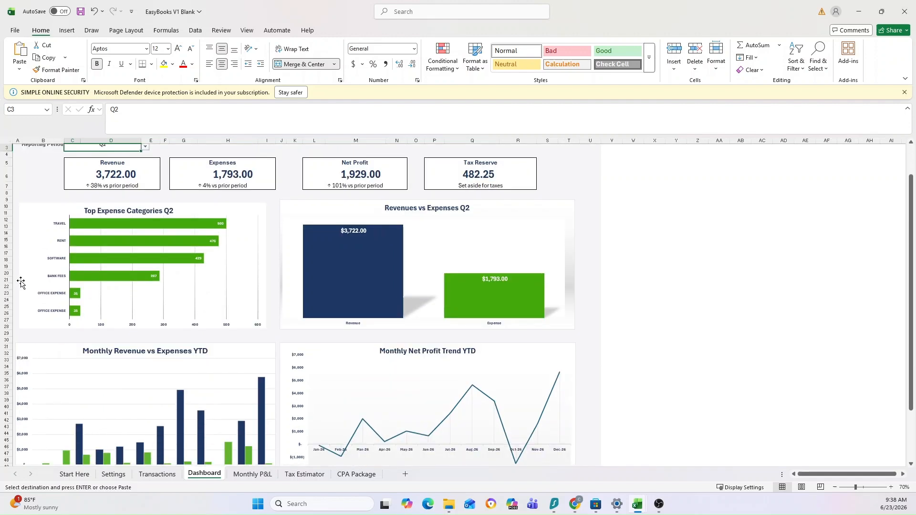
{"action": "scroll", "coordinate": [35, 265], "scroll_direction": "up", "scroll_amount": 3}
{"action": "scroll", "coordinate": [108, 274], "scroll_direction": "down", "scroll_amount": 5}
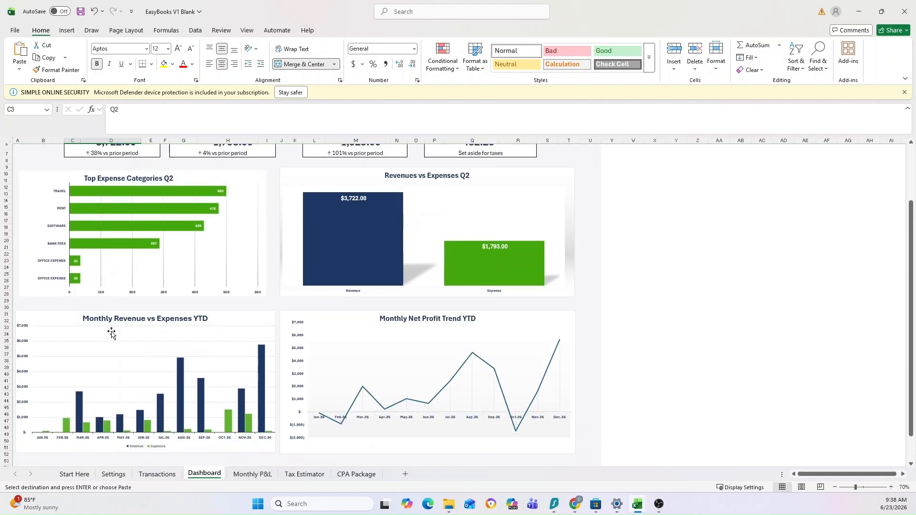
{"action": "scroll", "coordinate": [111, 332], "scroll_direction": "up", "scroll_amount": 1}
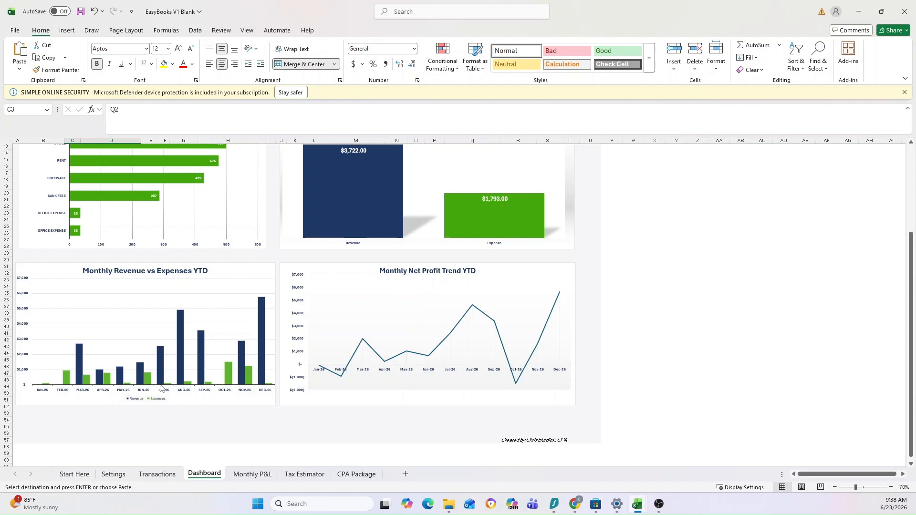
{"action": "mouse_move", "coordinate": [162, 385]}
{"action": "scroll", "coordinate": [232, 421], "scroll_direction": "up", "scroll_amount": 4}
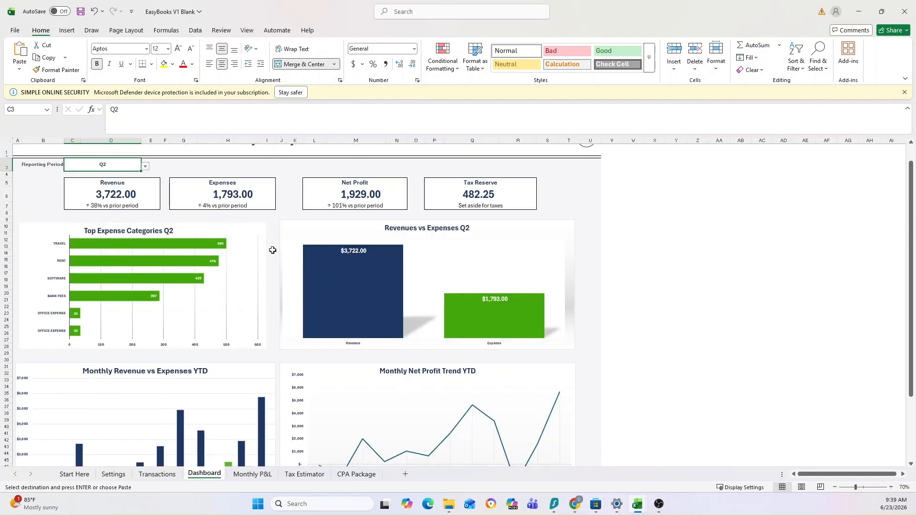
{"action": "scroll", "coordinate": [267, 257], "scroll_direction": "up", "scroll_amount": 1}
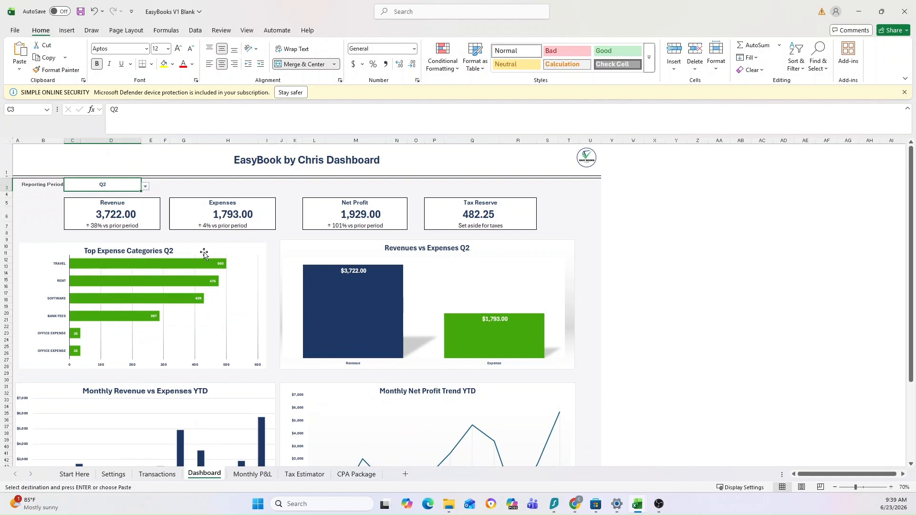
Switch the Dashboard's reporting period to Mar-26 and then Oct-26, and look over the charts for October.
{"action": "left_click", "coordinate": [145, 186]}
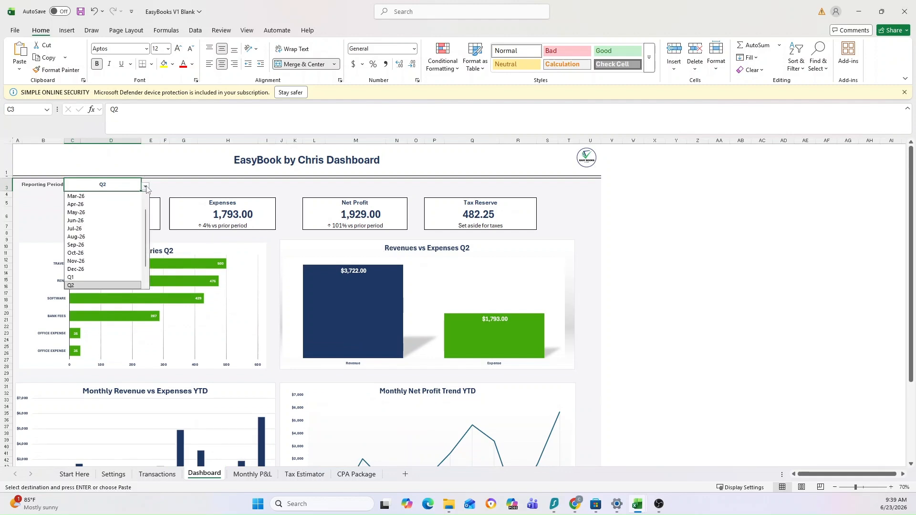
{"action": "left_click", "coordinate": [79, 211]}
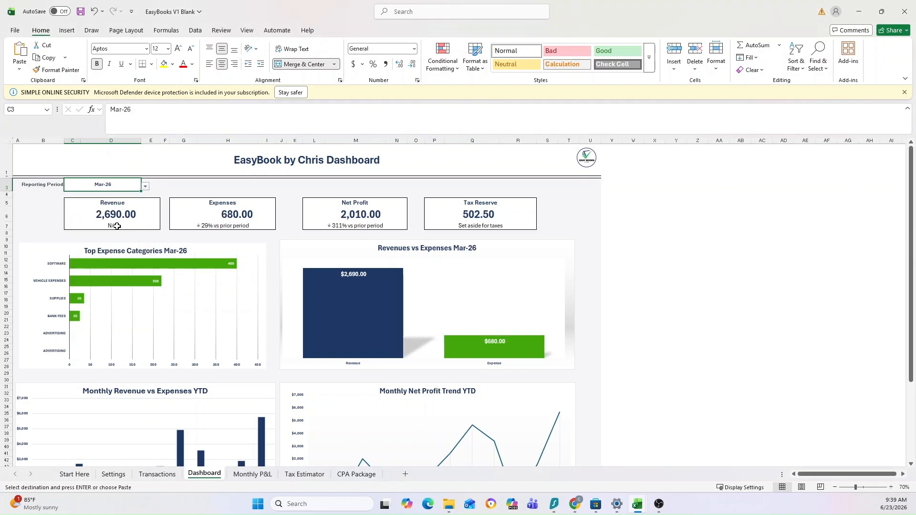
{"action": "left_click", "coordinate": [145, 187]}
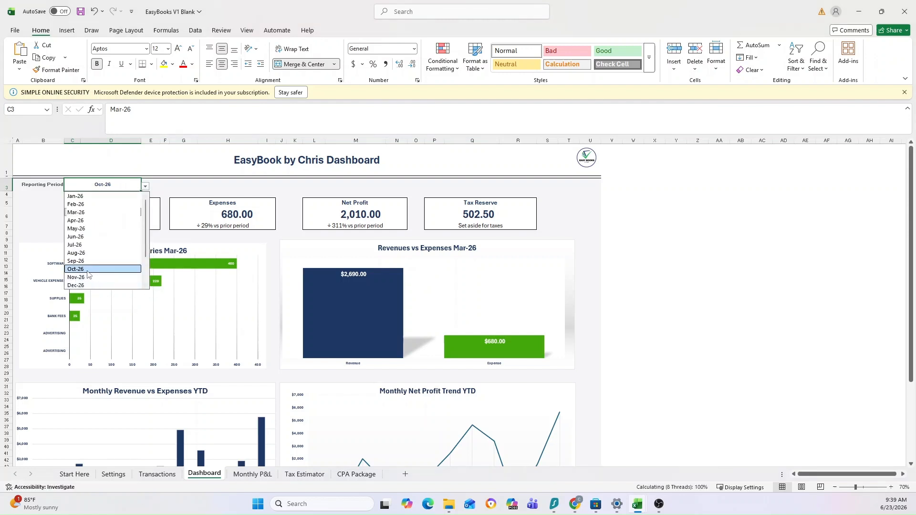
{"action": "left_click", "coordinate": [88, 271]}
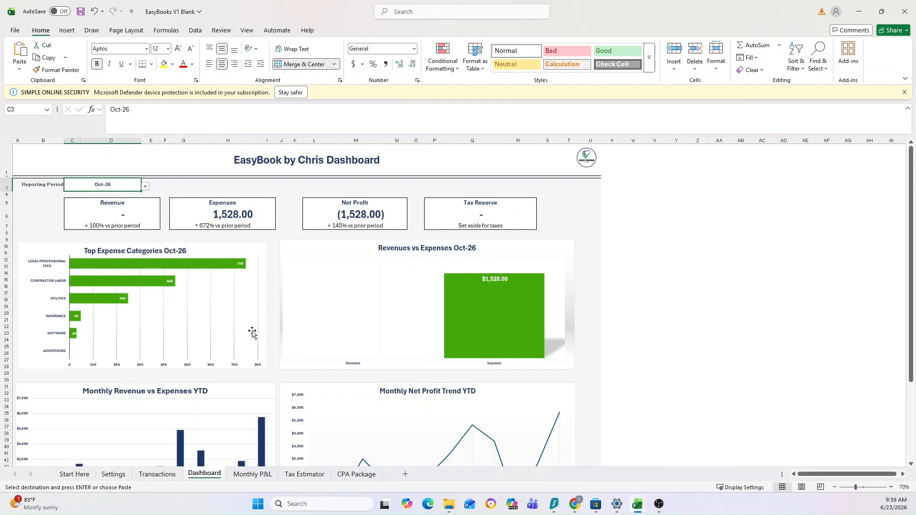
{"action": "scroll", "coordinate": [253, 331], "scroll_direction": "down", "scroll_amount": 1}
{"action": "scroll", "coordinate": [195, 394], "scroll_direction": "down", "scroll_amount": 2}
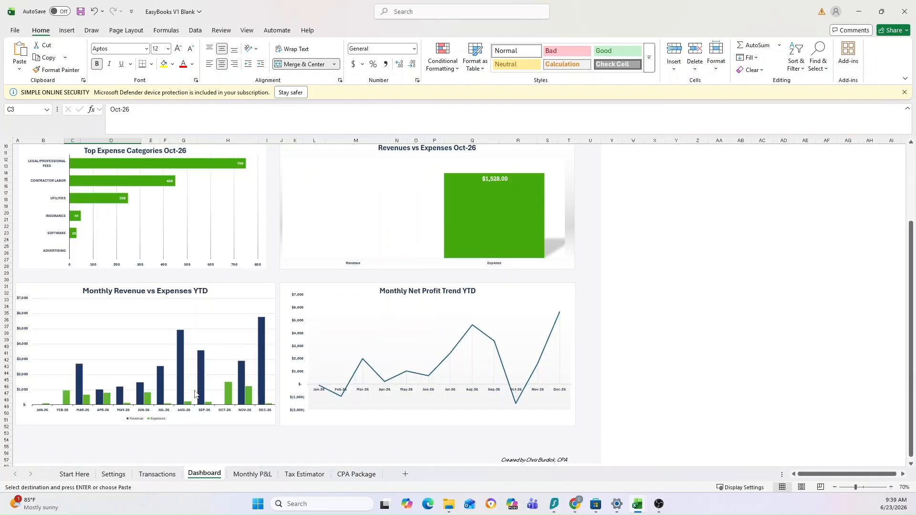
{"action": "scroll", "coordinate": [140, 211], "scroll_direction": "up", "scroll_amount": 3}
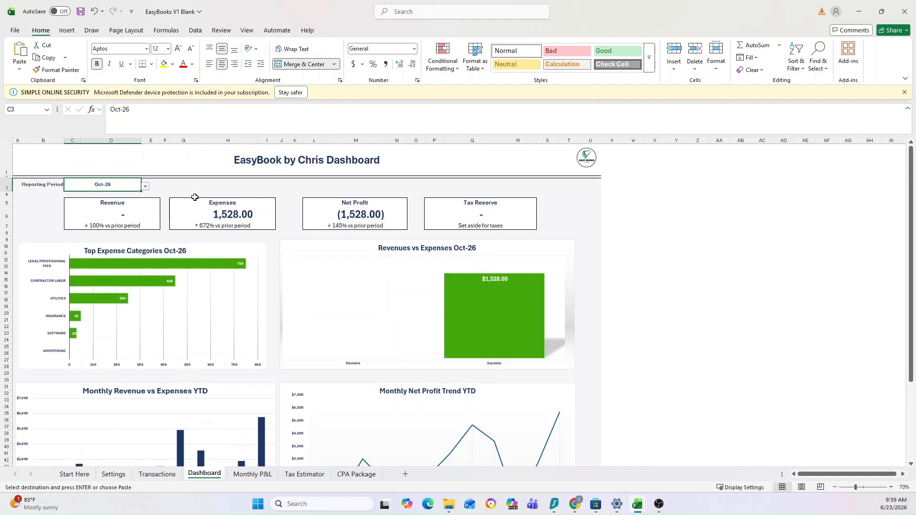
Change the Dashboard's reporting period to Nov-26 and finally to Dec-26.
{"action": "left_click", "coordinate": [145, 186]}
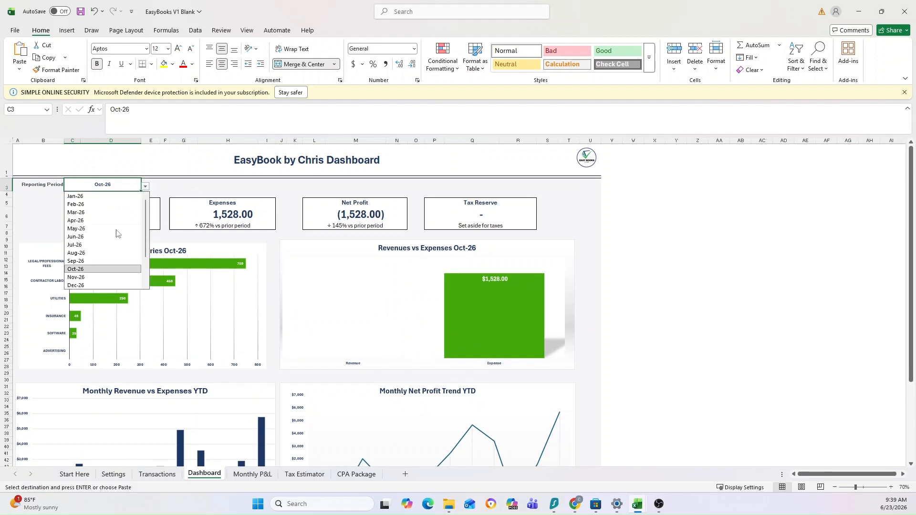
{"action": "left_click", "coordinate": [89, 277]}
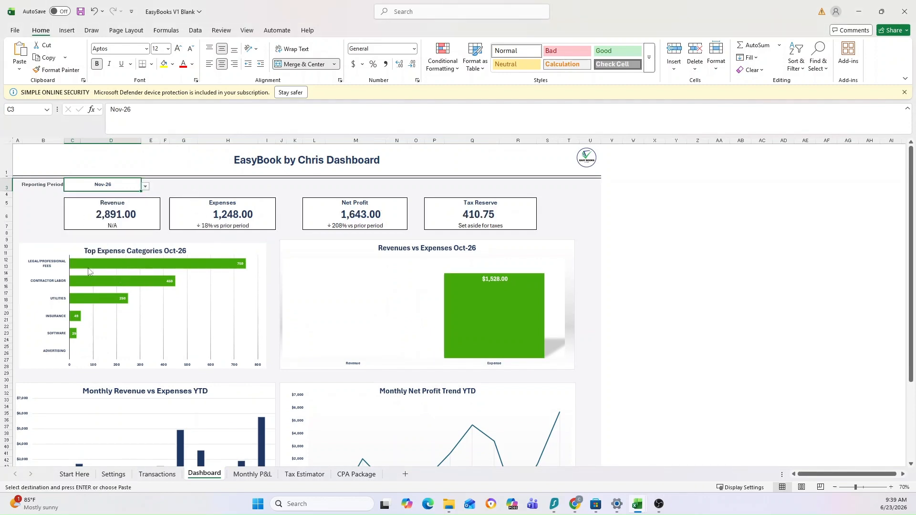
{"action": "left_click", "coordinate": [145, 188]}
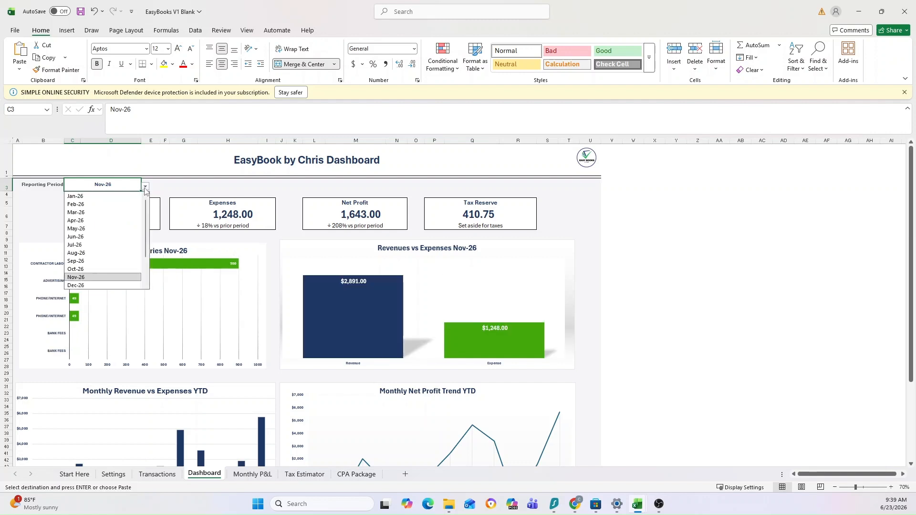
{"action": "left_click", "coordinate": [95, 286]}
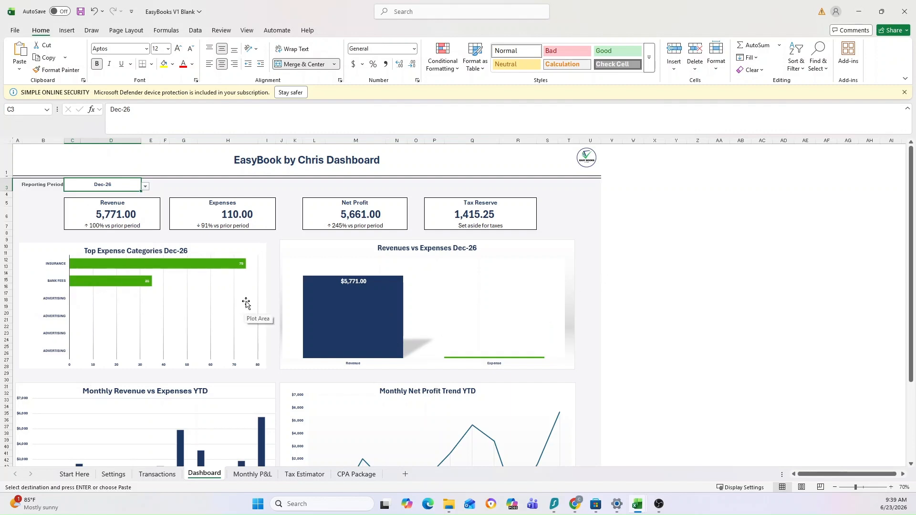
Compare December's Revenue and Net Profit changes against the prior period with the monthly charts on the Dashboard.
{"action": "scroll", "coordinate": [245, 304], "scroll_direction": "down", "scroll_amount": 1}
{"action": "scroll", "coordinate": [248, 300], "scroll_direction": "up", "scroll_amount": 1}
{"action": "left_click", "coordinate": [96, 228]}
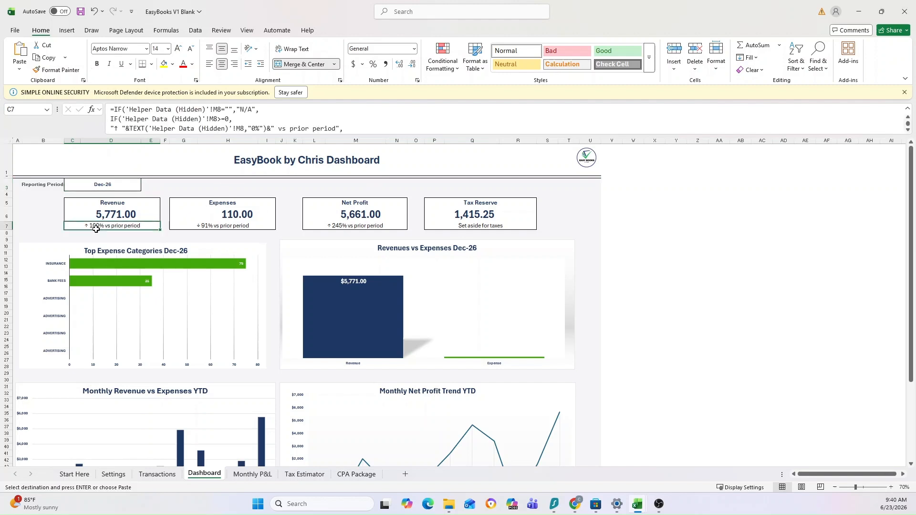
{"action": "left_click", "coordinate": [46, 227]}
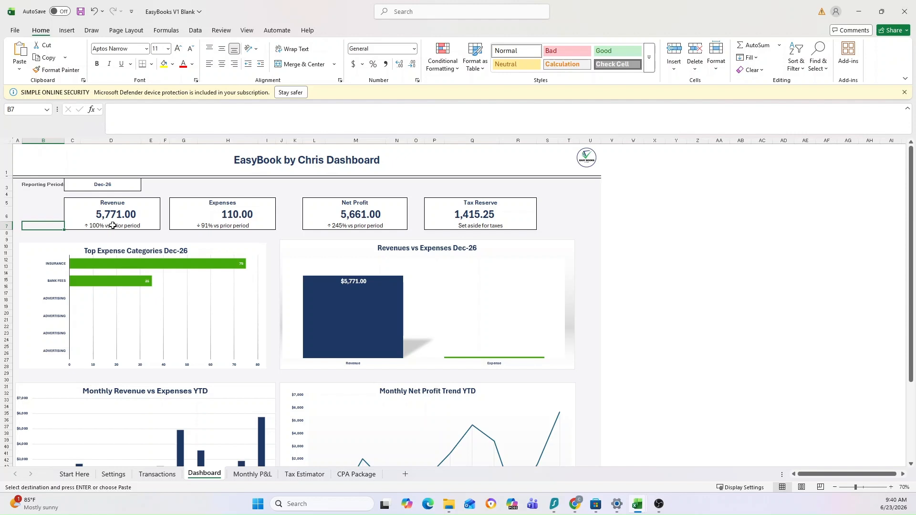
{"action": "scroll", "coordinate": [201, 296], "scroll_direction": "down", "scroll_amount": 2}
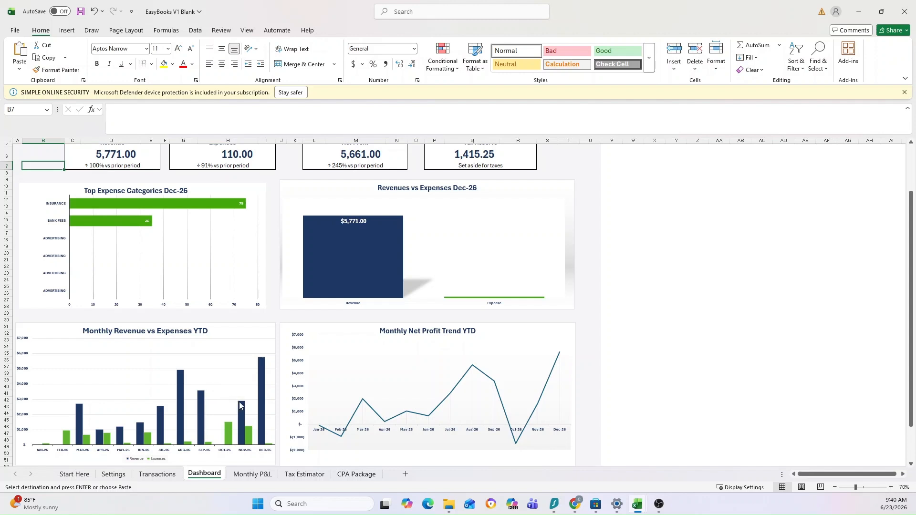
{"action": "mouse_move", "coordinate": [240, 403]}
{"action": "scroll", "coordinate": [194, 351], "scroll_direction": "up", "scroll_amount": 1}
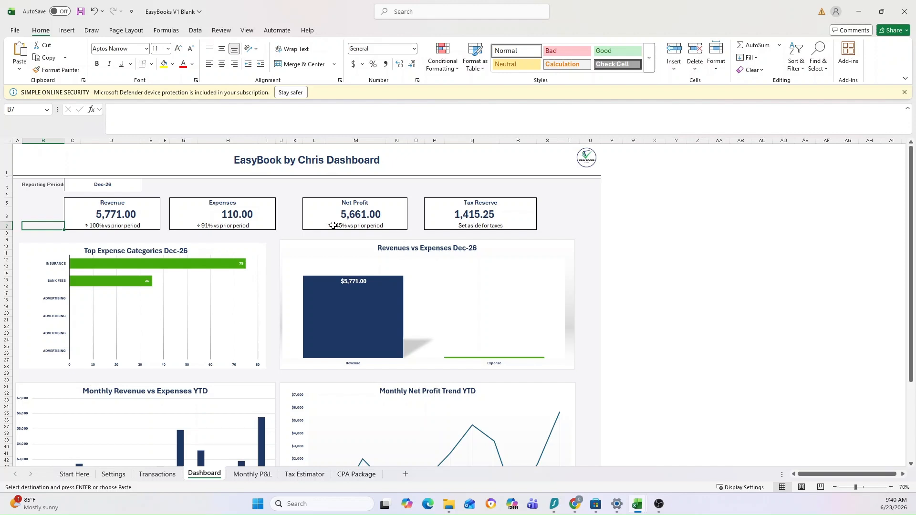
{"action": "left_click", "coordinate": [354, 225]}
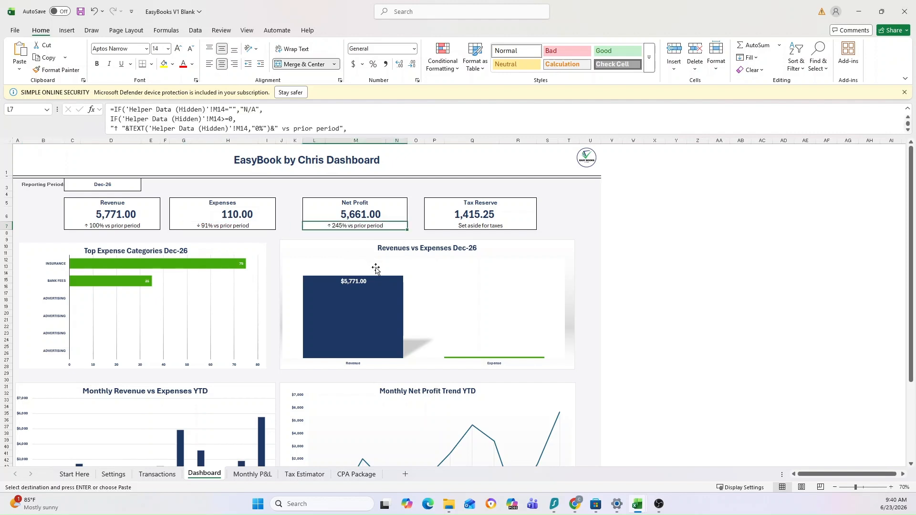
{"action": "left_click", "coordinate": [559, 226]}
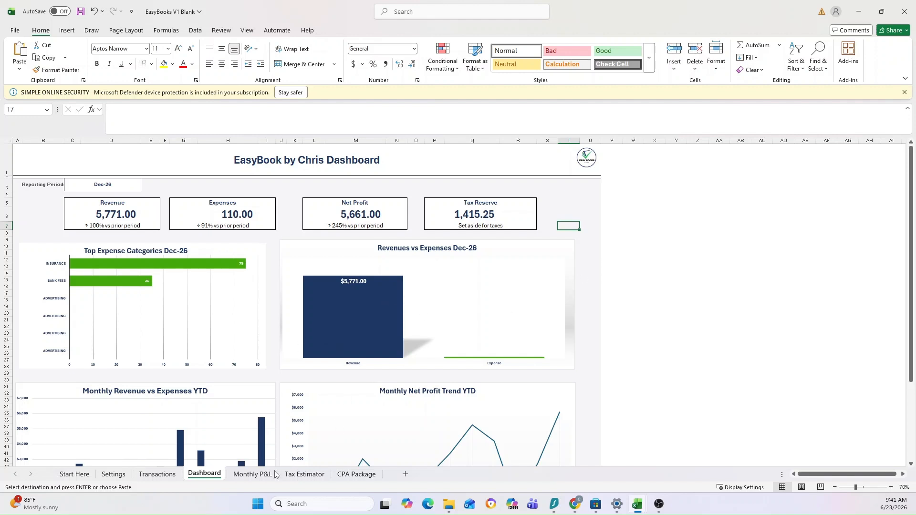
Review the Jan-26 and Feb-26 net profit on the Monthly P&L sheet and auto-fit the width of the Oct-26 column.
{"action": "left_click", "coordinate": [251, 475]}
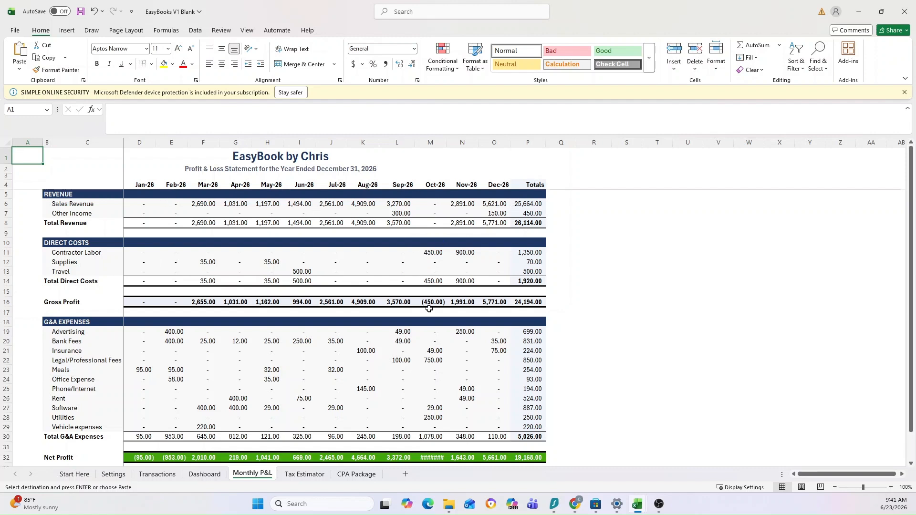
{"action": "scroll", "coordinate": [250, 274], "scroll_direction": "down", "scroll_amount": 1}
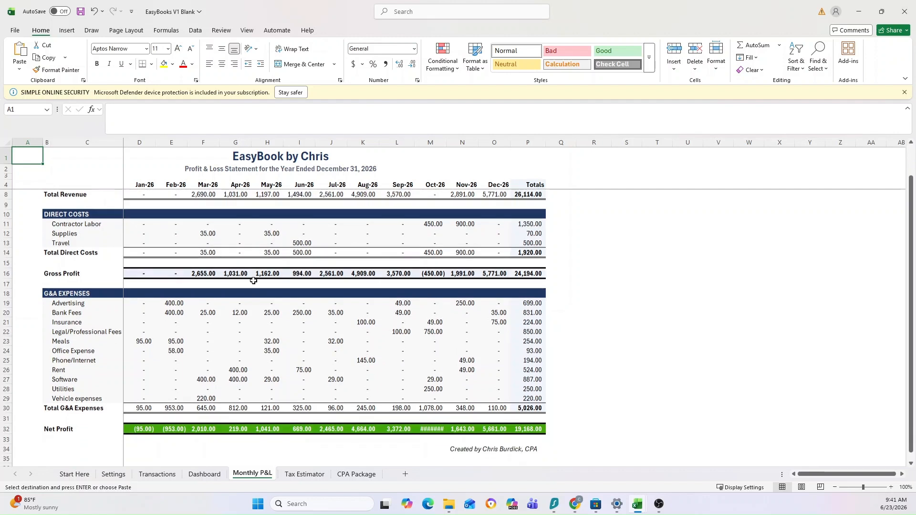
{"action": "left_click", "coordinate": [139, 429]}
{"action": "left_click_drag", "start_coordinate": [161, 430], "coordinate": [170, 429]}
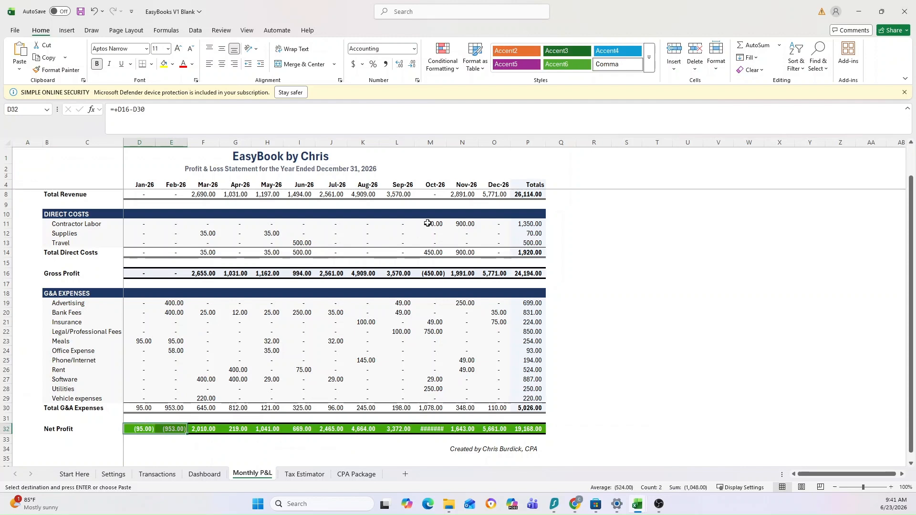
{"action": "double_click", "coordinate": [446, 145]}
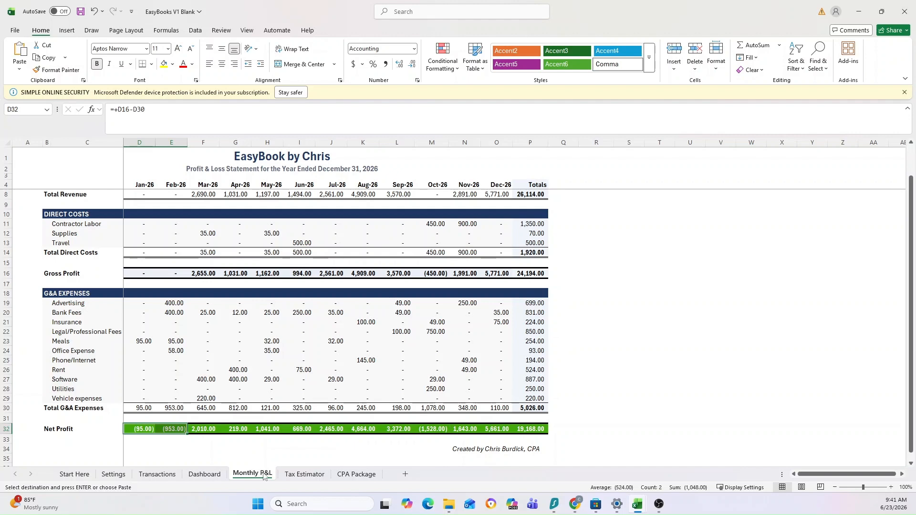
Review the recommended tax savings, tax breakdown and estimate details on the Tax Estimator sheet.
{"action": "scroll", "coordinate": [200, 357], "scroll_direction": "up", "scroll_amount": 1}
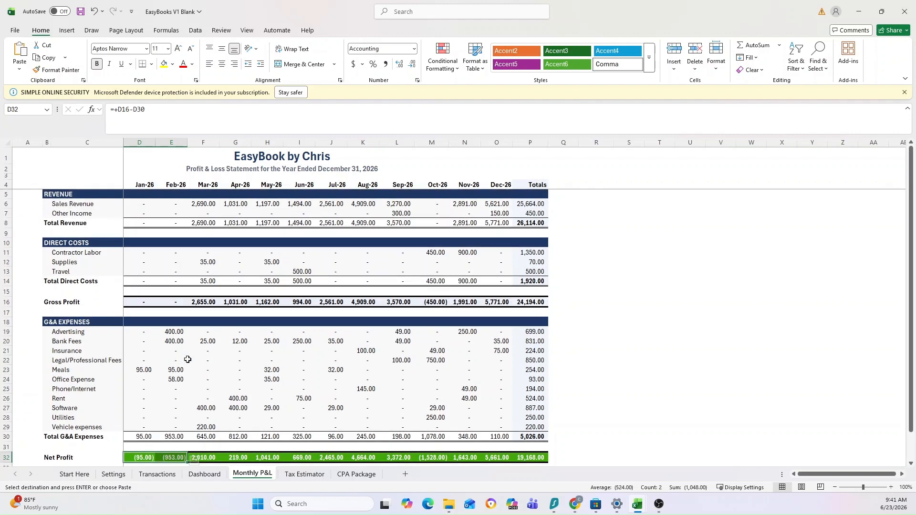
{"action": "left_click", "coordinate": [304, 473]}
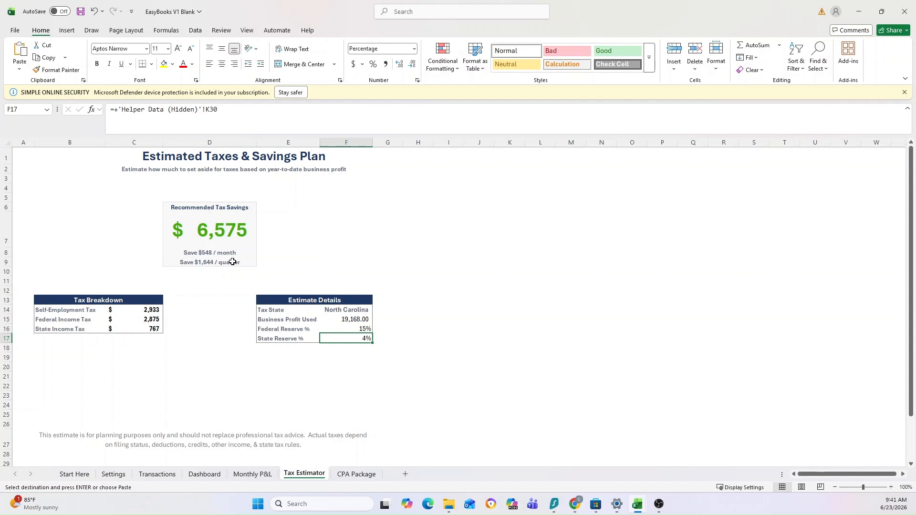
{"action": "left_click", "coordinate": [233, 234]}
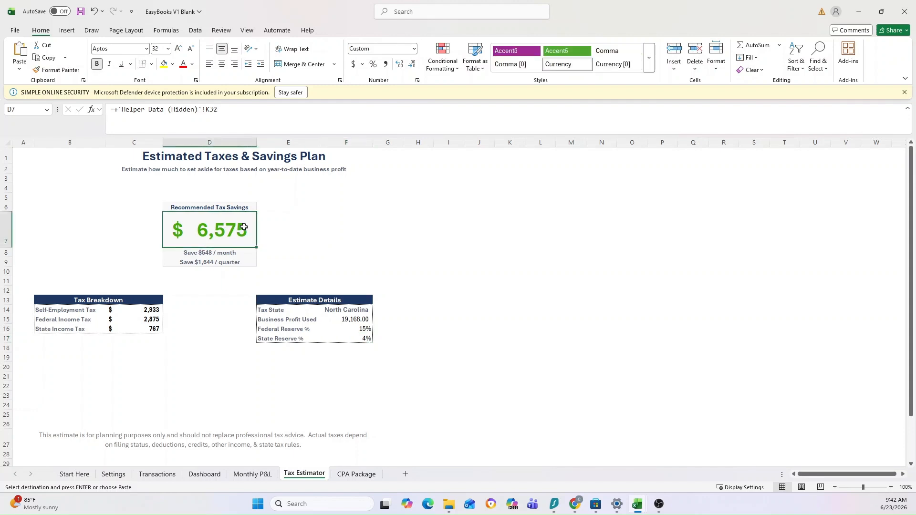
{"action": "left_click", "coordinate": [349, 225]}
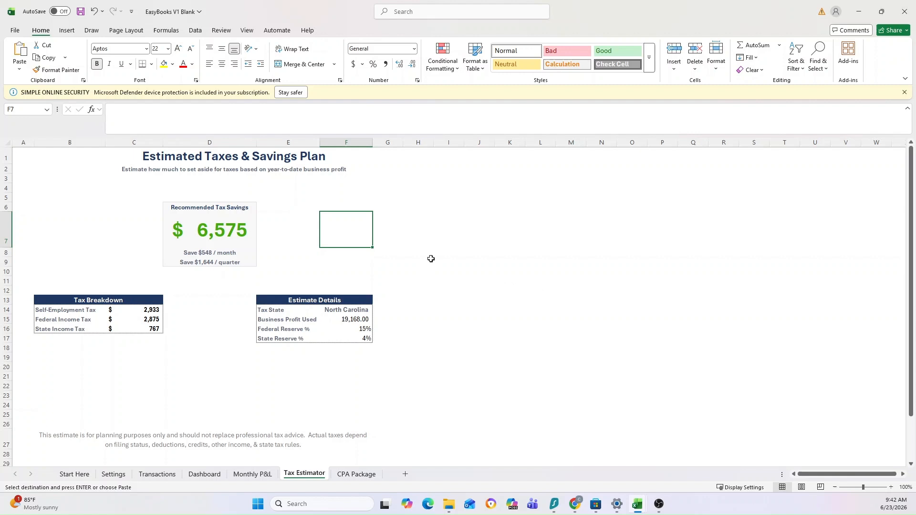
{"action": "left_click", "coordinate": [206, 281]}
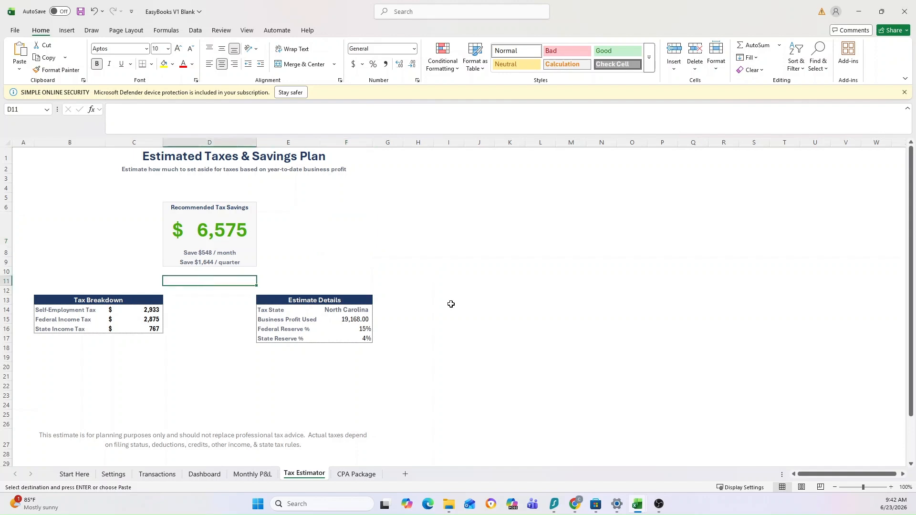
{"action": "left_click", "coordinate": [464, 272]}
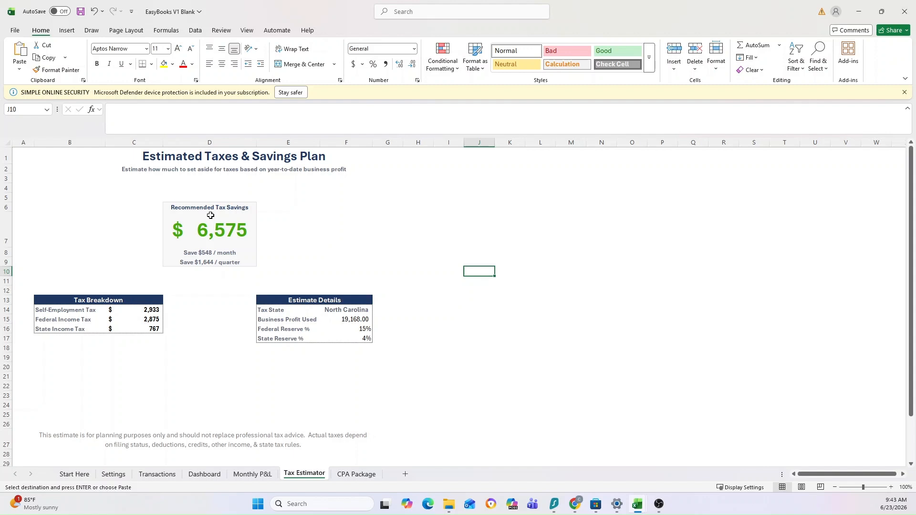
{"action": "left_click", "coordinate": [416, 231]}
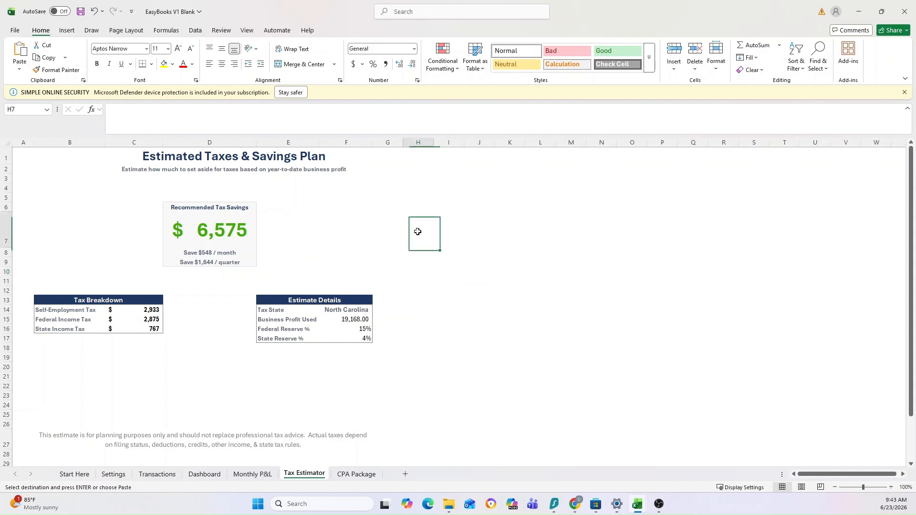
{"action": "left_click", "coordinate": [409, 262]}
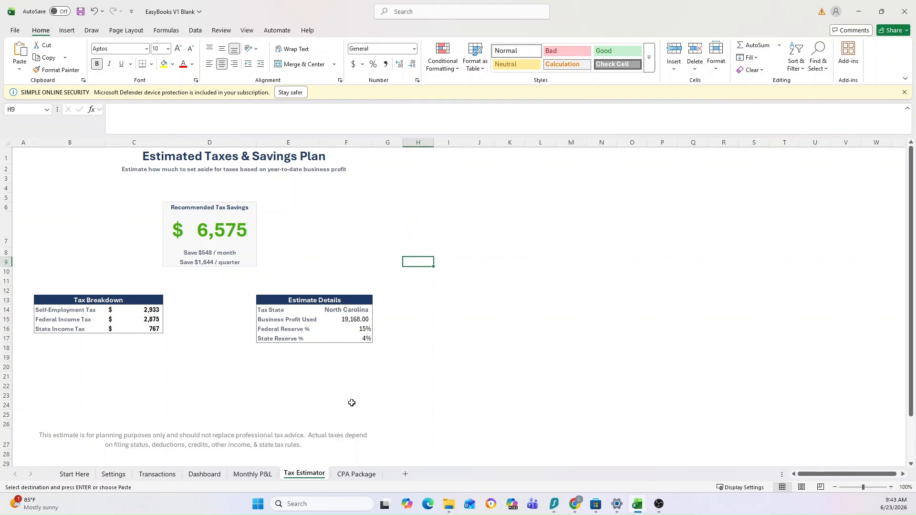
Check off business mileage, business use of phone & internet, and home office expenses in the CPA Package's Year-End Tax Checklist.
{"action": "left_click", "coordinate": [357, 474]}
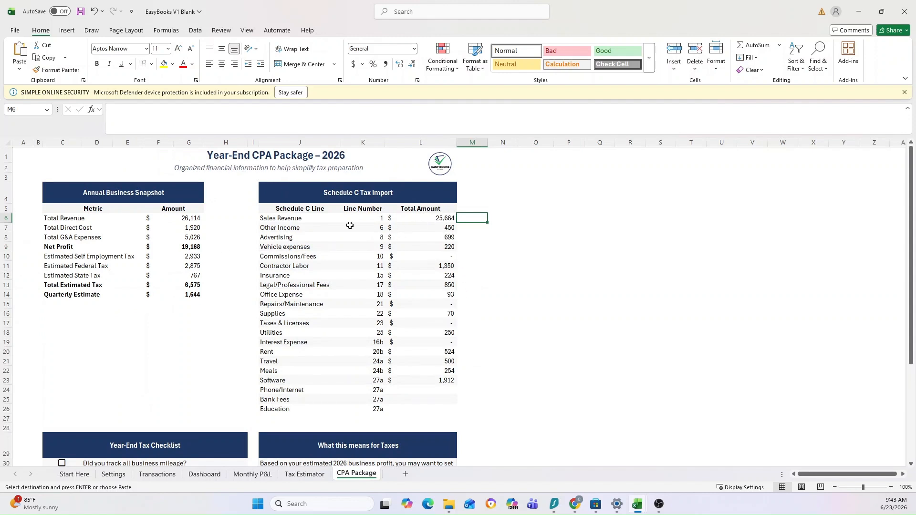
{"action": "scroll", "coordinate": [503, 293], "scroll_direction": "down", "scroll_amount": 1}
{"action": "scroll", "coordinate": [364, 205], "scroll_direction": "up", "scroll_amount": 1}
{"action": "scroll", "coordinate": [493, 269], "scroll_direction": "down", "scroll_amount": 2}
{"action": "scroll", "coordinate": [494, 269], "scroll_direction": "down", "scroll_amount": 3}
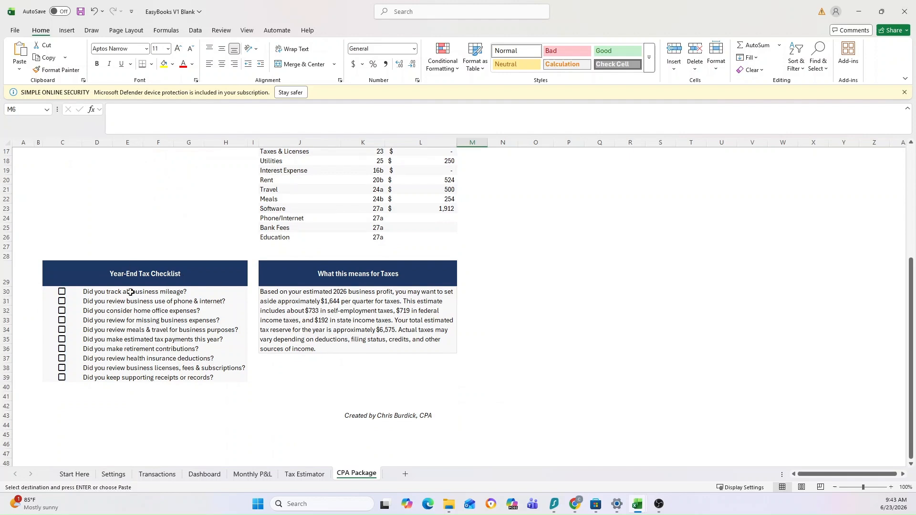
{"action": "left_click", "coordinate": [62, 291]}
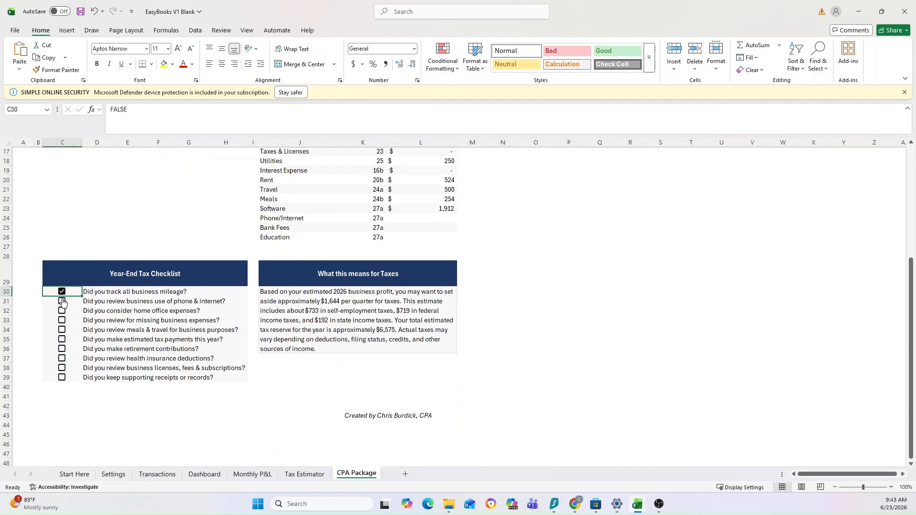
{"action": "left_click", "coordinate": [62, 301]}
{"action": "key", "text": "Down"}
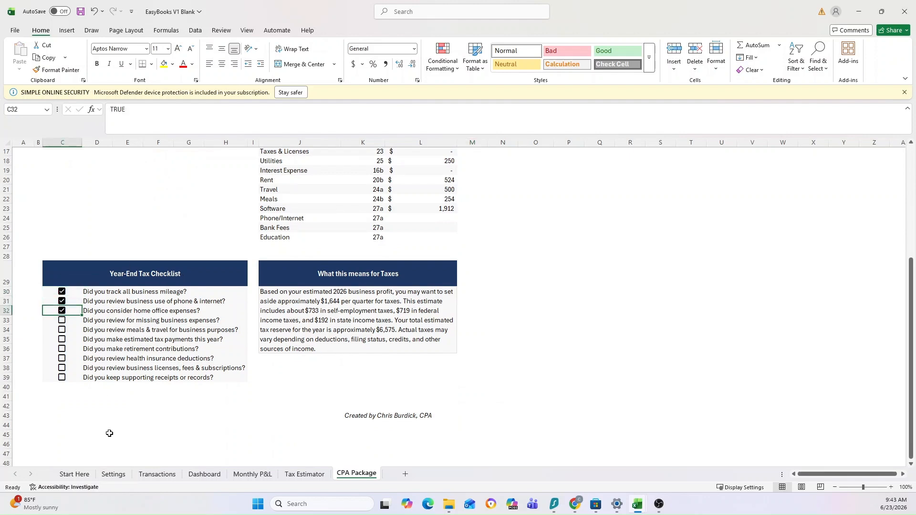
Mark Quick Start Guide items 2 through 5, Enter transactions to Download CPA Package, as complete on the Start Here sheet.
{"action": "left_click", "coordinate": [70, 474]}
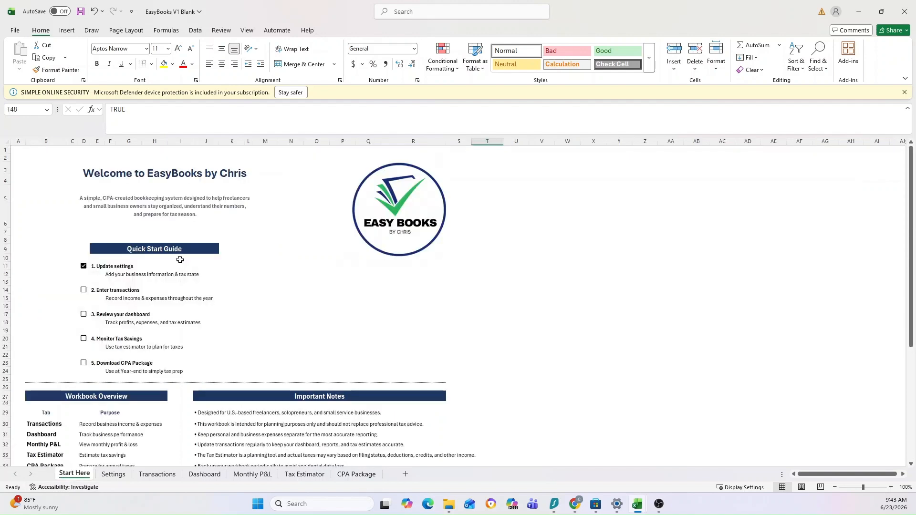
{"action": "left_click", "coordinate": [84, 290]}
{"action": "left_click", "coordinate": [84, 314]}
{"action": "left_click", "coordinate": [84, 315]}
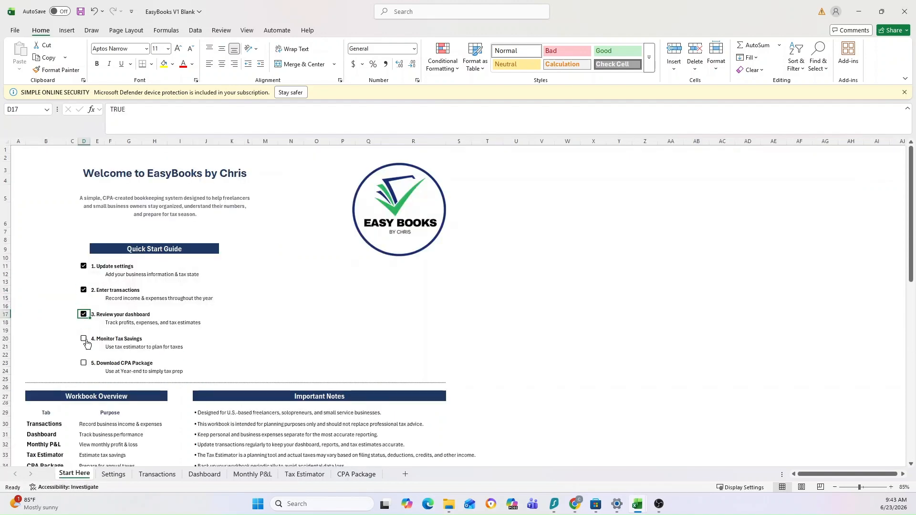
{"action": "left_click", "coordinate": [84, 339]}
{"action": "left_click", "coordinate": [83, 363]}
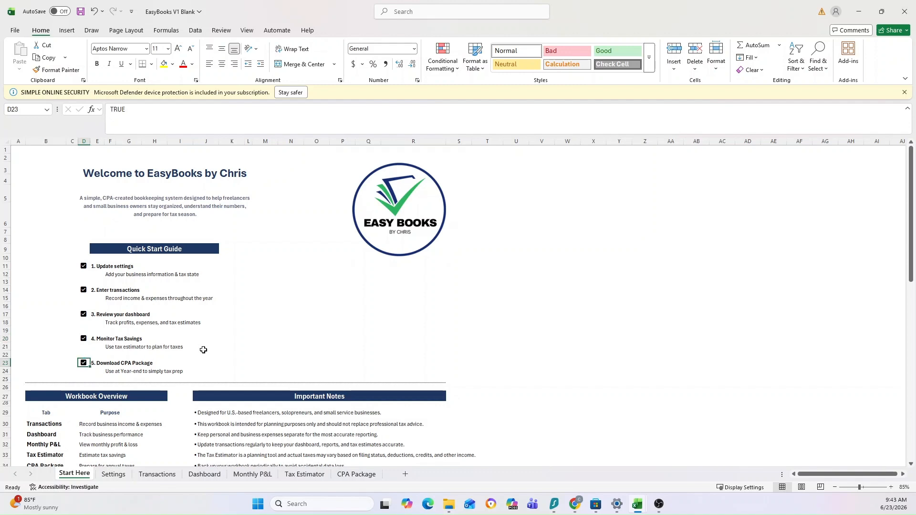
Look over the Start Here sheet's Quick Start Guide, Workbook Overview, Important Notes and Need Help? sections.
{"action": "scroll", "coordinate": [489, 319], "scroll_direction": "down", "scroll_amount": 5}
{"action": "scroll", "coordinate": [489, 319], "scroll_direction": "up", "scroll_amount": 5}
{"action": "scroll", "coordinate": [237, 263], "scroll_direction": "down", "scroll_amount": 5}
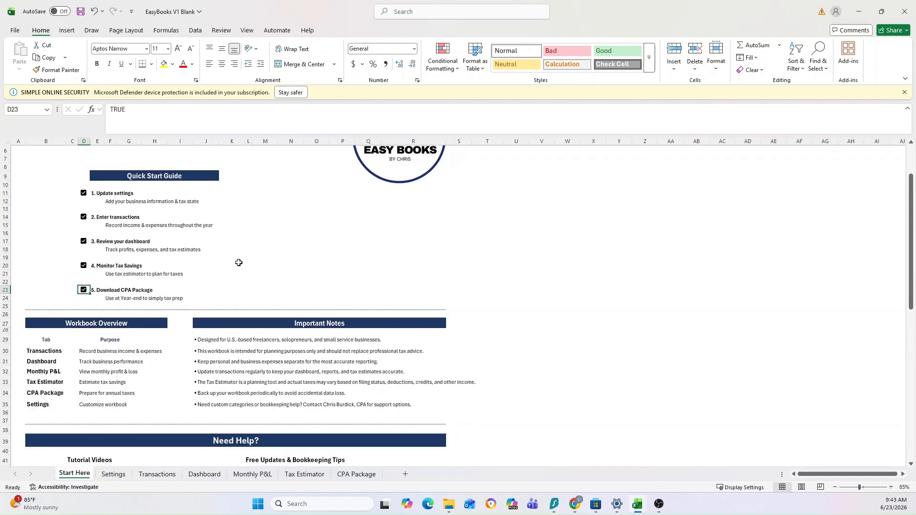
{"action": "scroll", "coordinate": [239, 262], "scroll_direction": "up", "scroll_amount": 5}
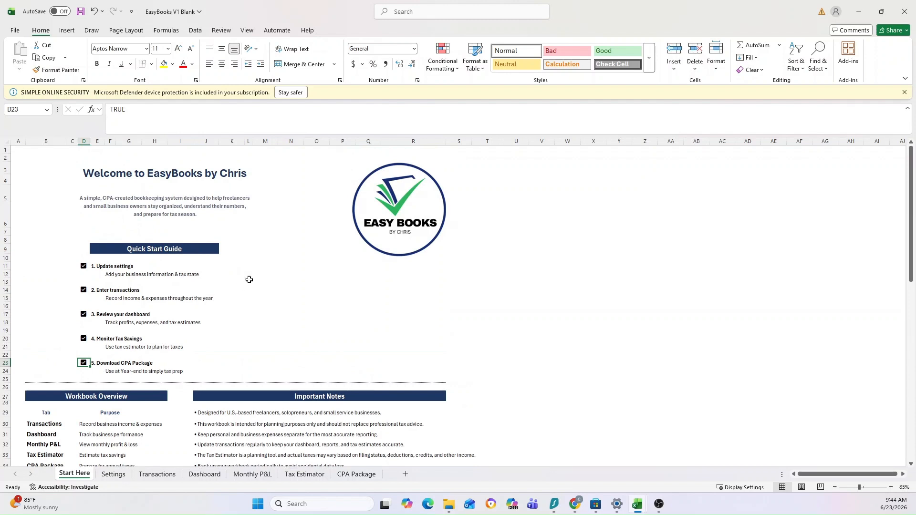
{"action": "scroll", "coordinate": [277, 306], "scroll_direction": "down", "scroll_amount": 3}
{"action": "scroll", "coordinate": [277, 306], "scroll_direction": "down", "scroll_amount": 2}
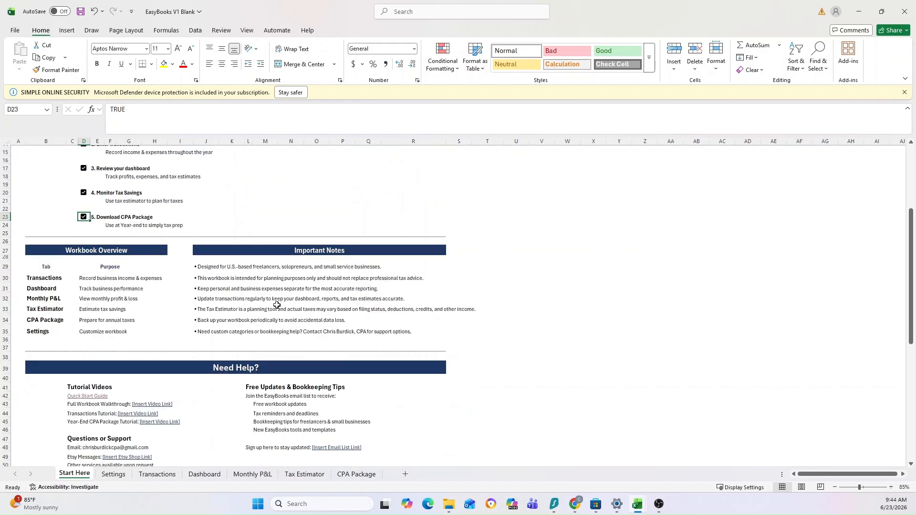
{"action": "scroll", "coordinate": [204, 294], "scroll_direction": "up", "scroll_amount": 2}
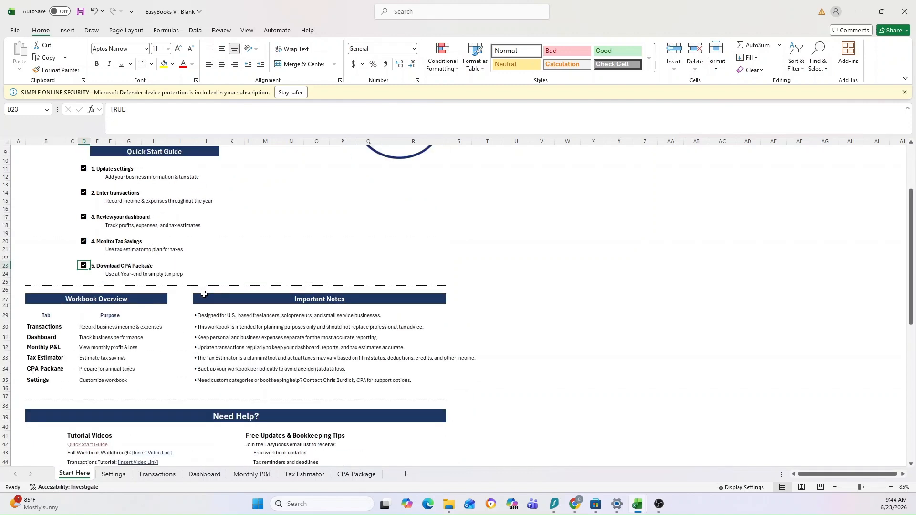
{"action": "scroll", "coordinate": [206, 293], "scroll_direction": "up", "scroll_amount": 3}
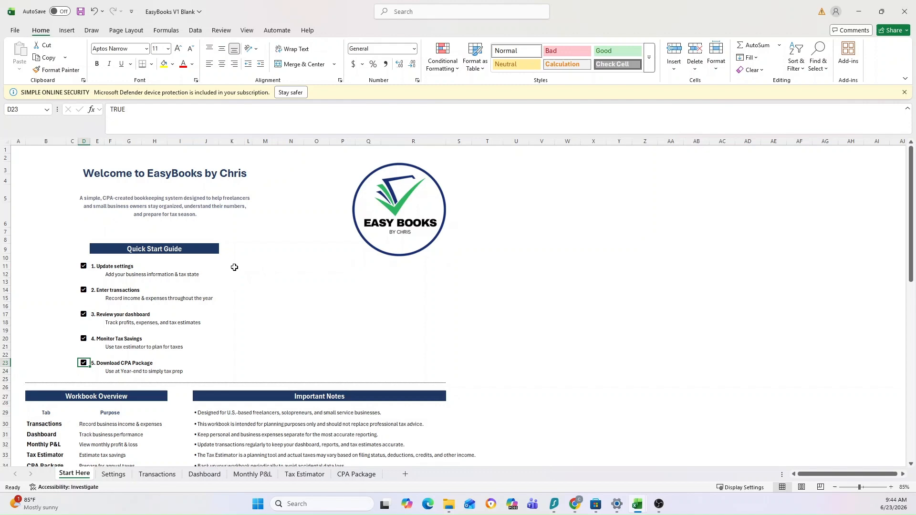
{"action": "scroll", "coordinate": [284, 287], "scroll_direction": "down", "scroll_amount": 1}
{"action": "scroll", "coordinate": [284, 286], "scroll_direction": "up", "scroll_amount": 1}
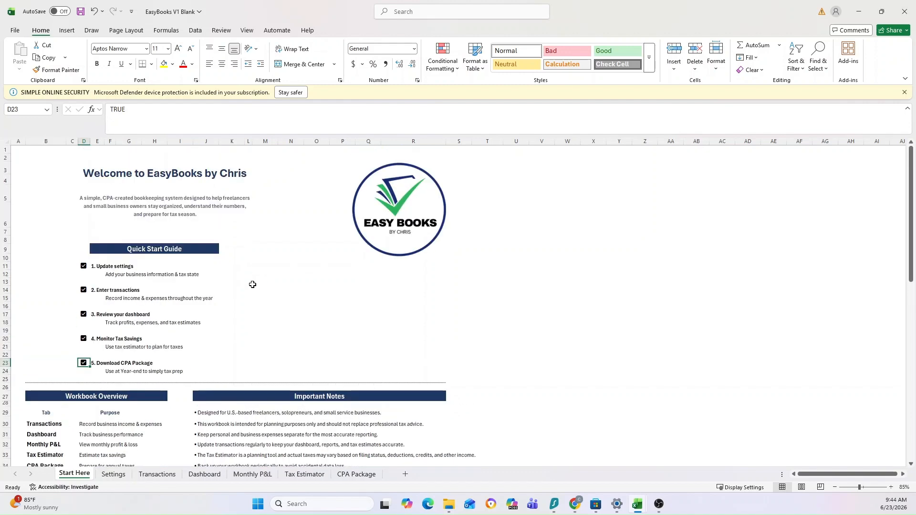